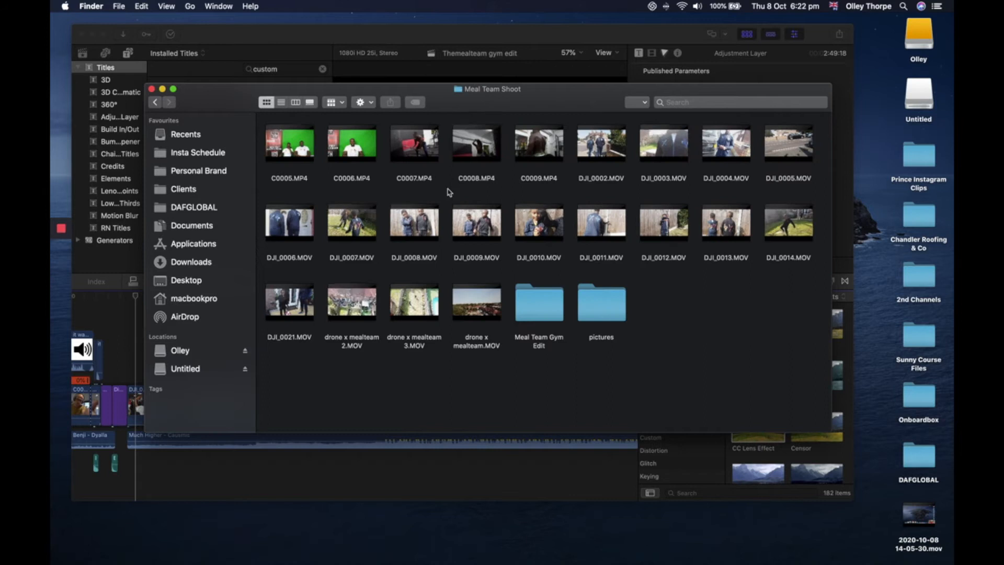
# - Open the Meal Team Gym Edit folder inside the Meal Team Shoot folder
pyautogui.moveTo(456, 213)
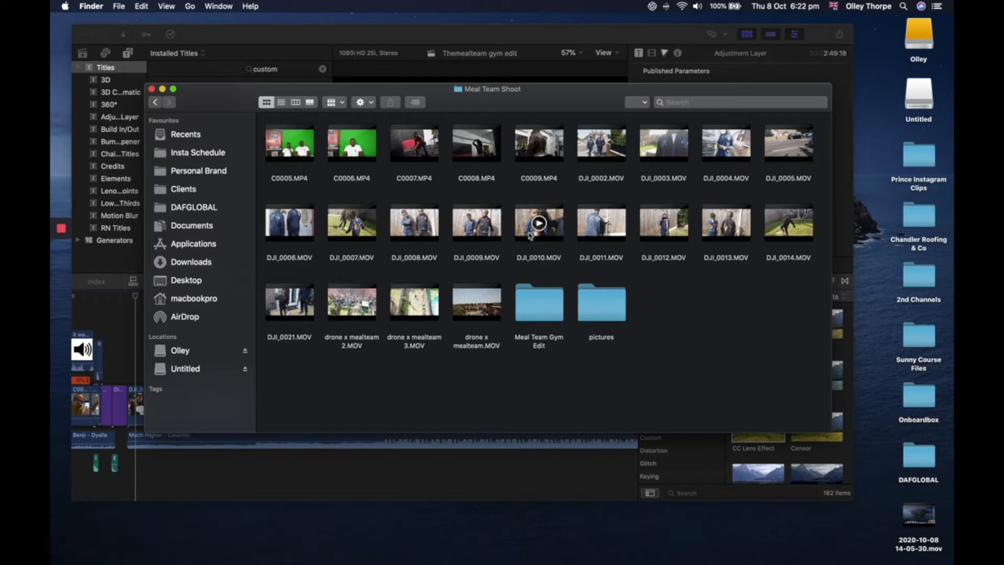
pyautogui.click(528, 309)
pyautogui.doubleClick(529, 309)
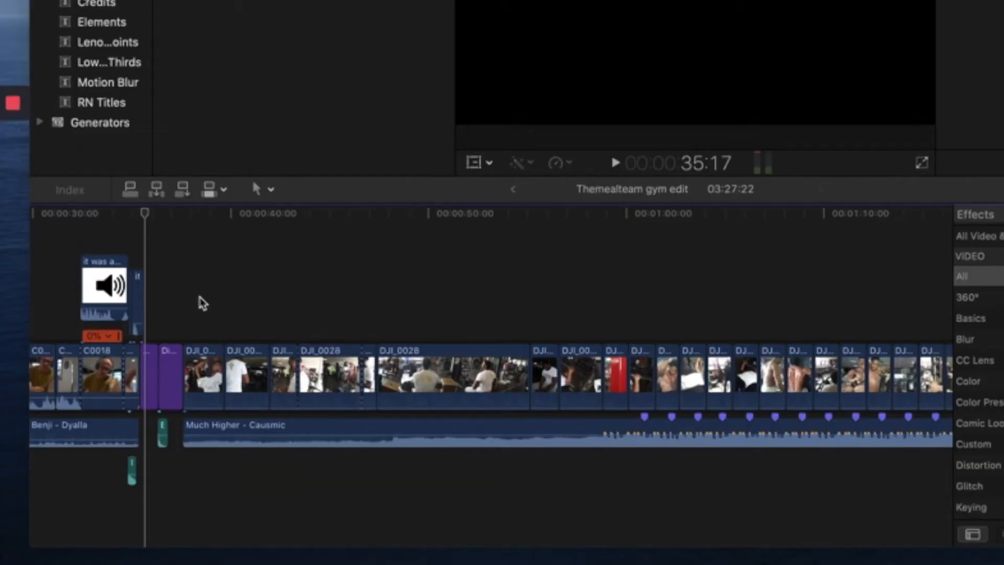
# - Examine the clip cuts and the beat markers along the Much Higher - Causmic track from about 0:35 to 1:20
pyautogui.hscroll(2, 209, 304)
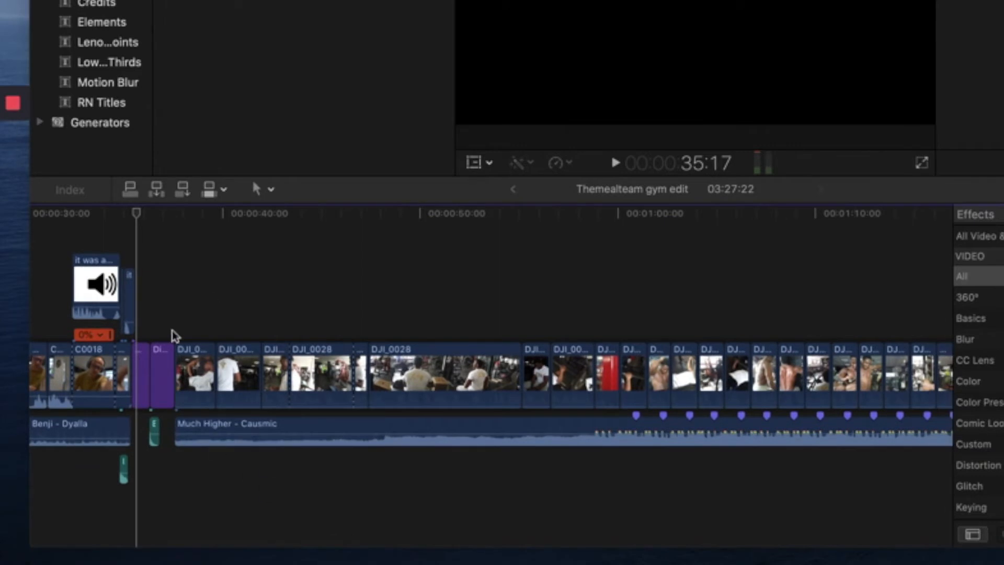
pyautogui.hscroll(1, 197, 367)
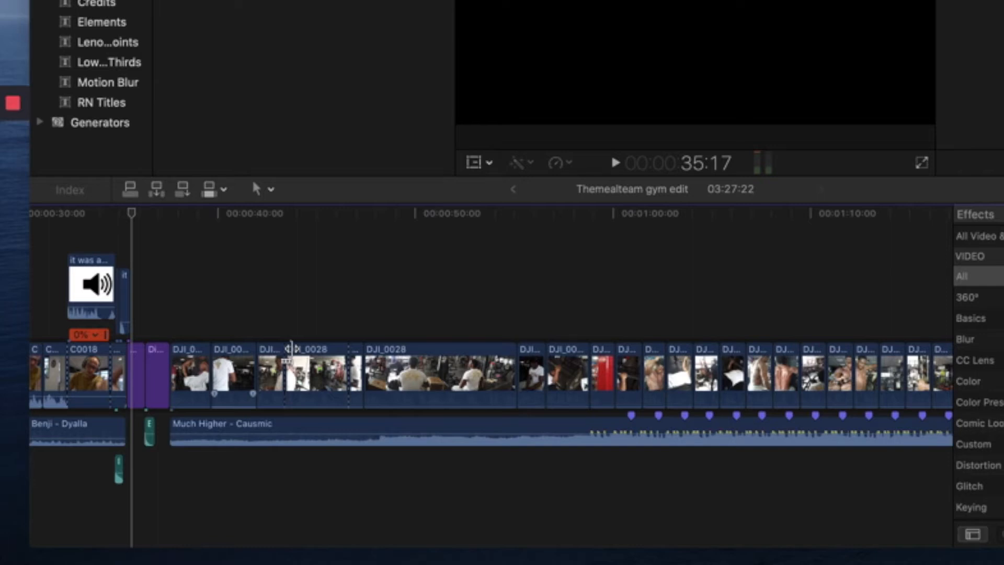
pyautogui.hscroll(3, 324, 374)
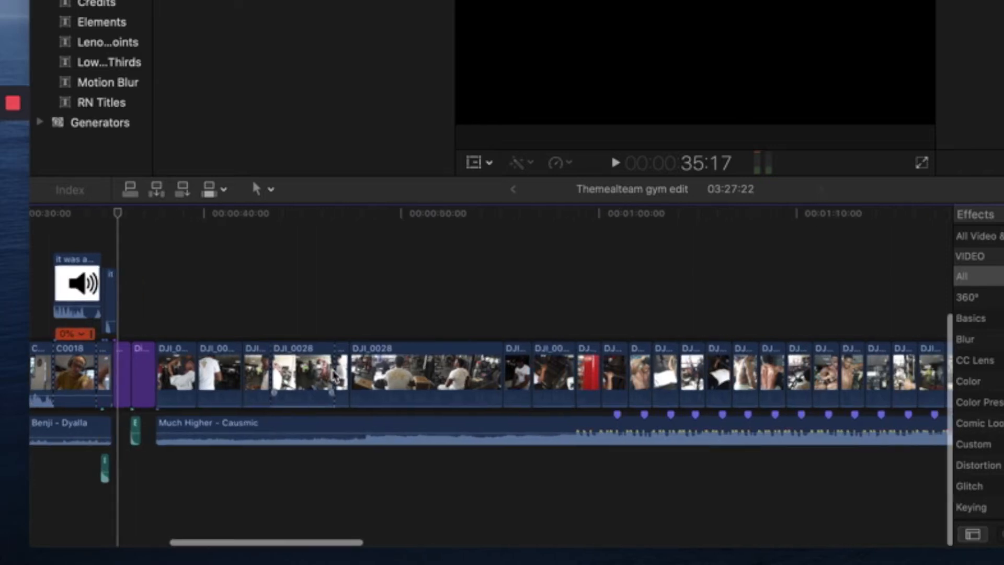
pyautogui.hscroll(4, 333, 395)
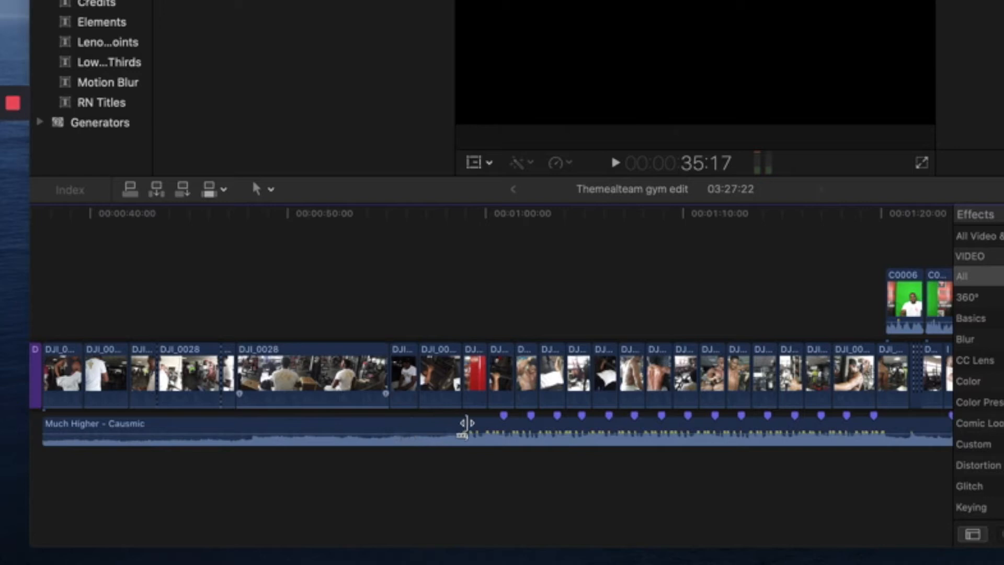
pyautogui.hscroll(5, 517, 430)
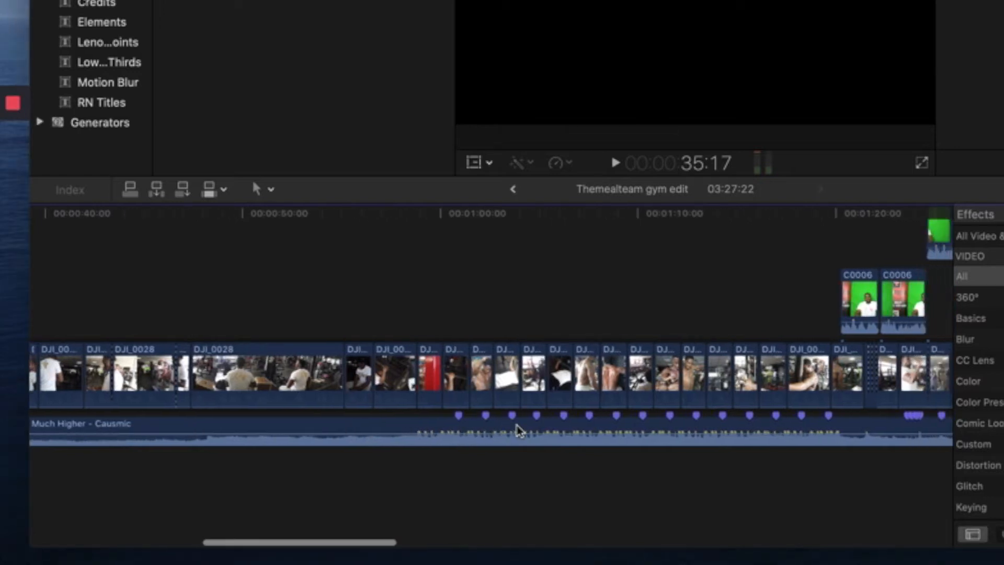
pyautogui.hscroll(3, 680, 435)
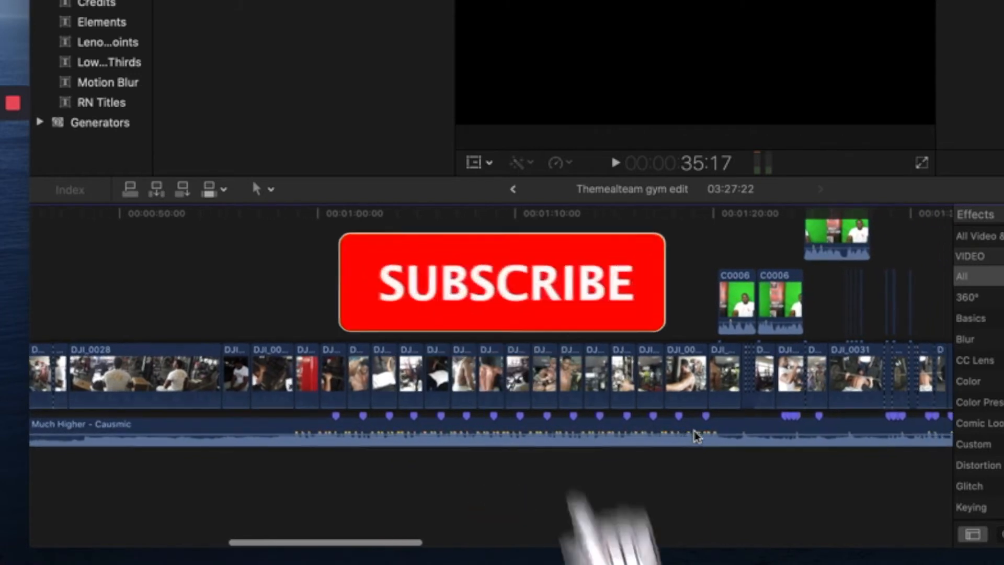
pyautogui.hscroll(1, 469, 431)
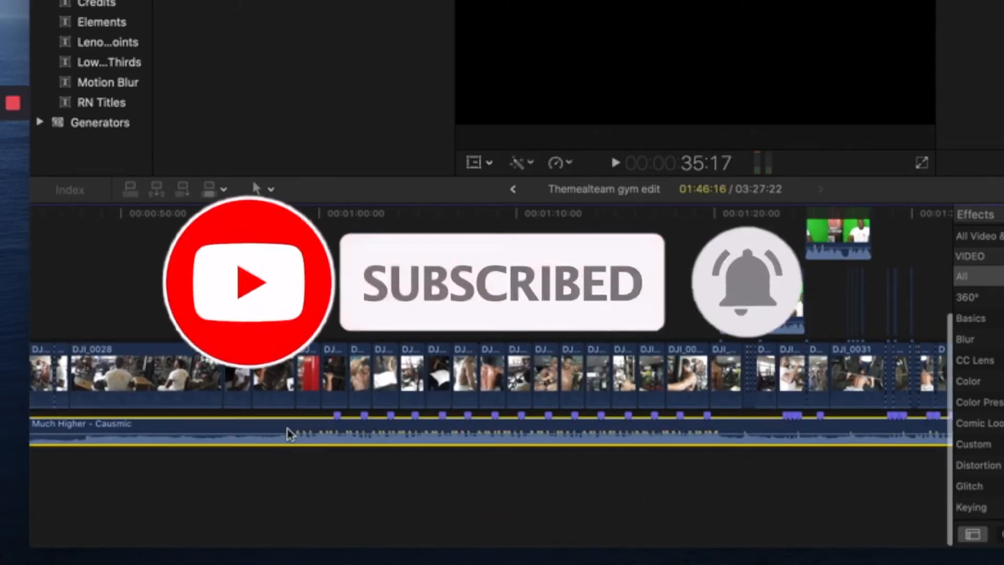
# - Play from 40:14 and add three beat markers to the Much Higher - Causmic clip at about 51, 54 and 56 seconds
pyautogui.click(323, 432)
pyautogui.hscroll(-8, 90, 341)
pyautogui.click(117, 327)
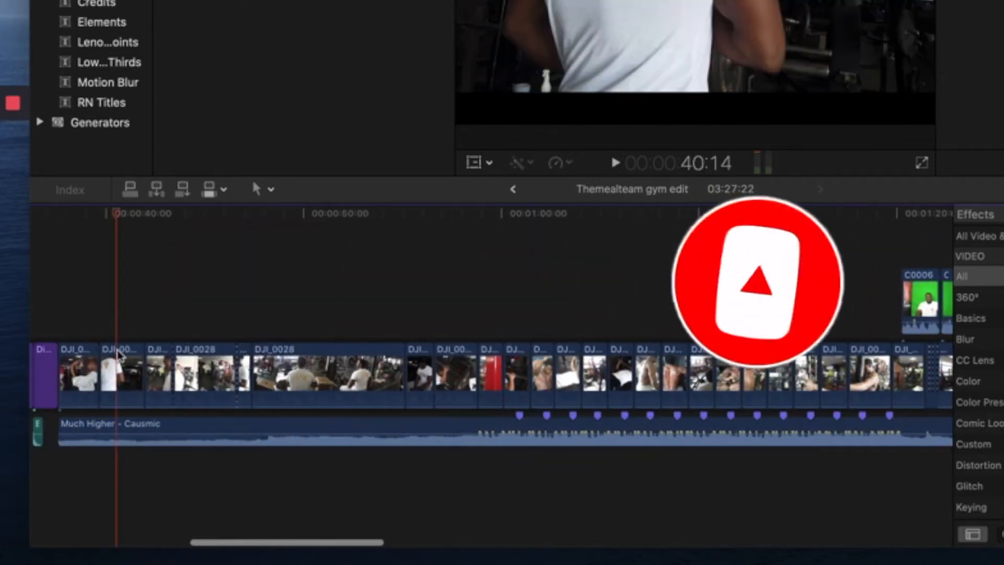
pyautogui.click(123, 428)
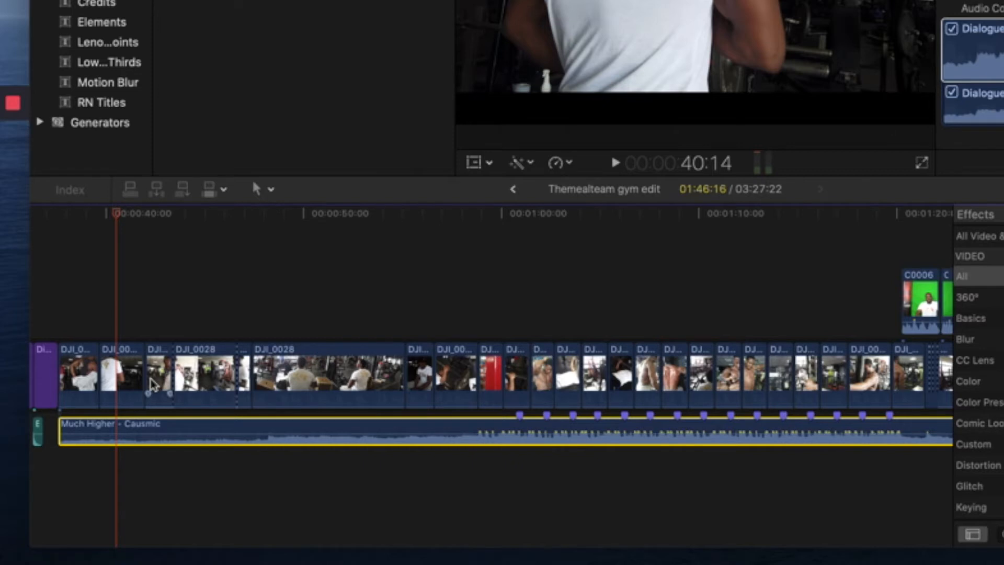
pyautogui.press('space')
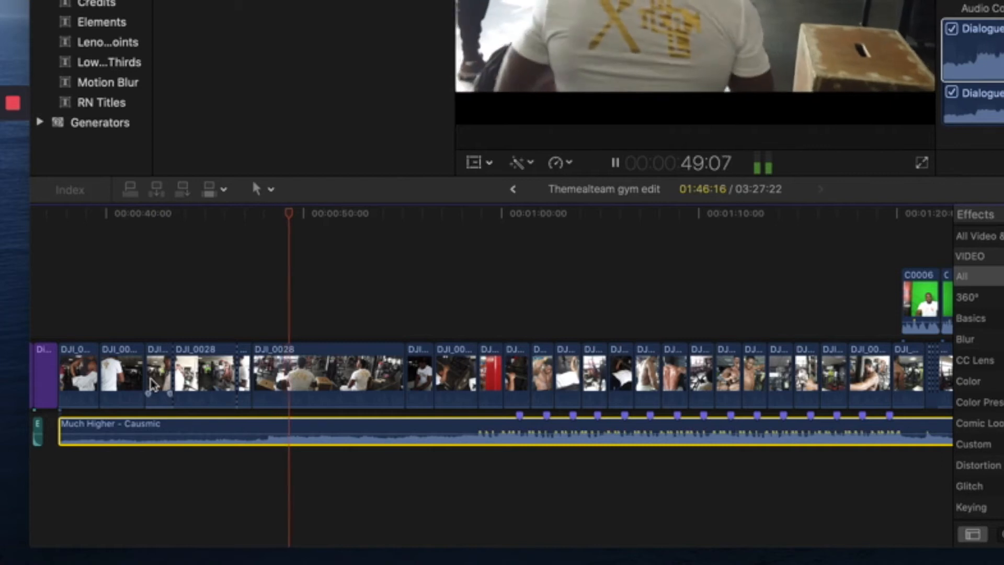
pyautogui.press('m')
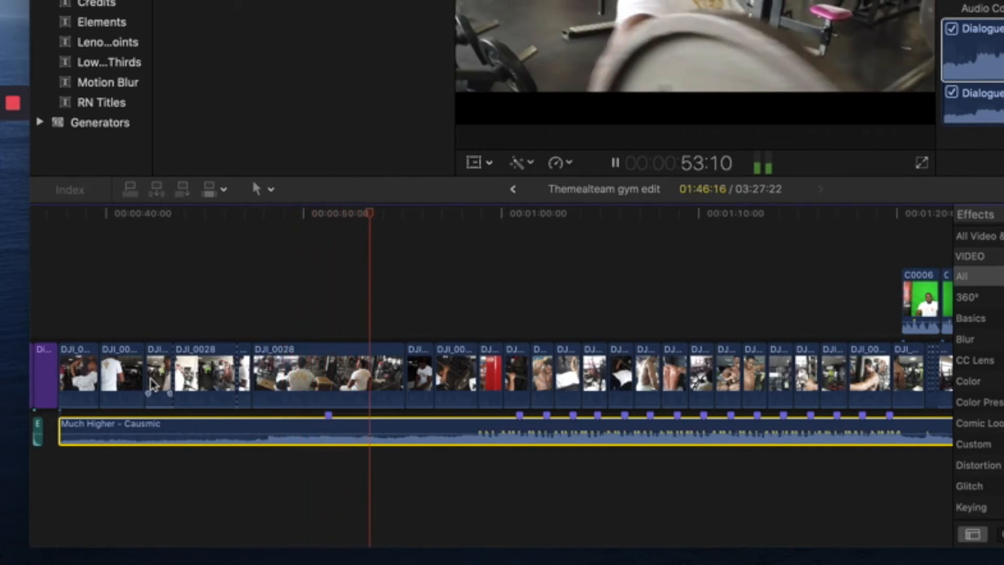
pyautogui.press('m')
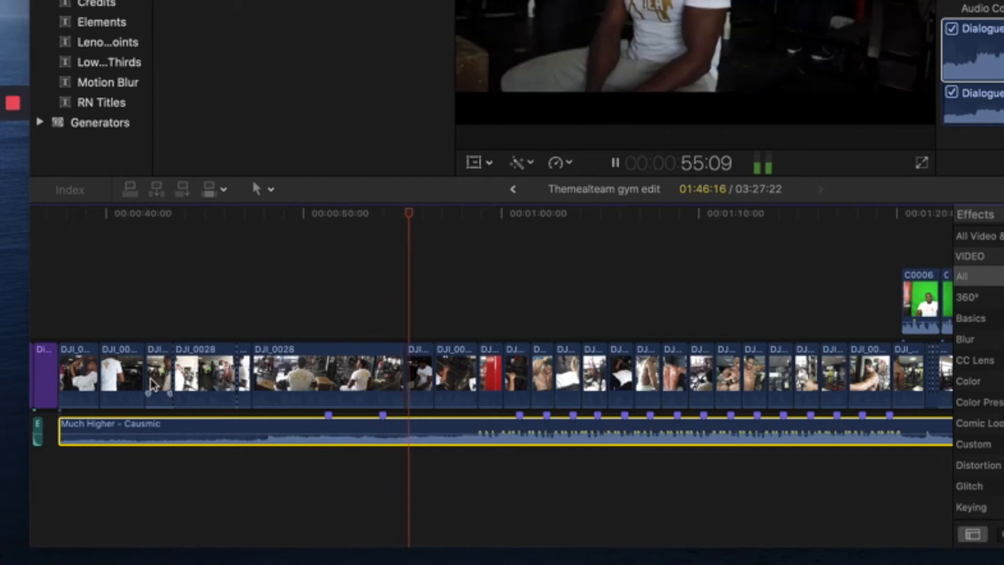
pyautogui.press('m')
pyautogui.press('space')
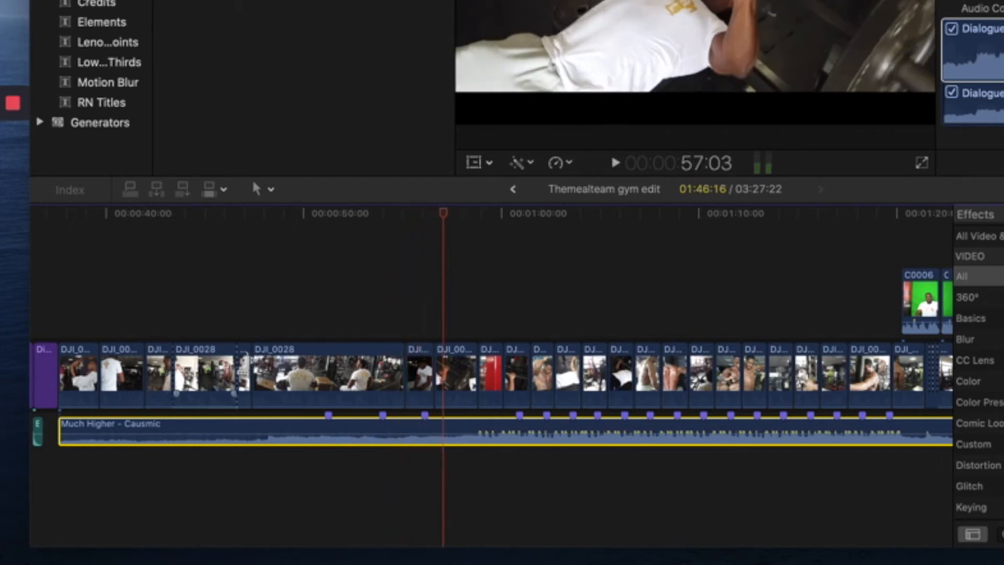
# - Compare the clip cuts with the beat markers on the music track from about 0:57 to 1:20
pyautogui.press('super+equal')
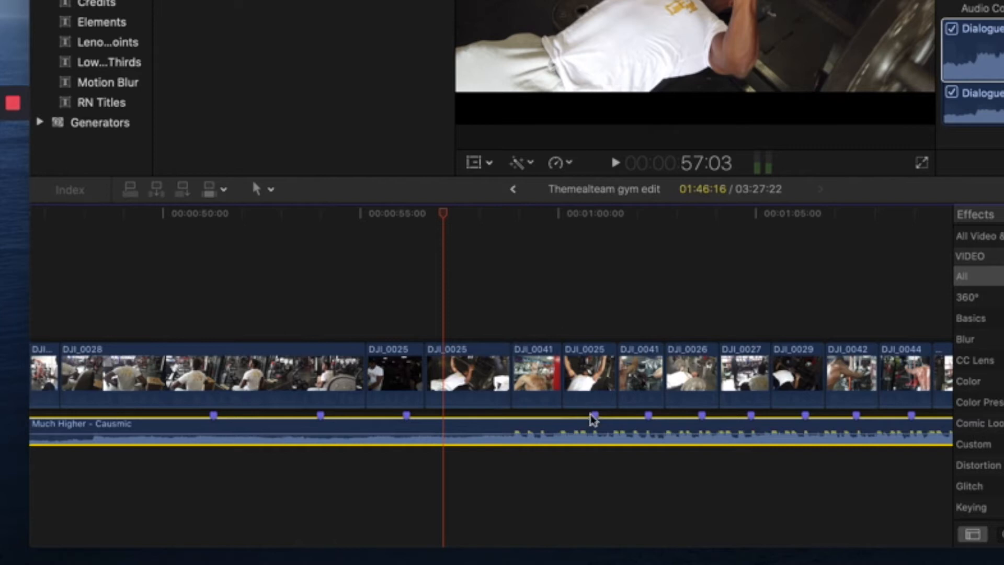
pyautogui.hscroll(5, 694, 396)
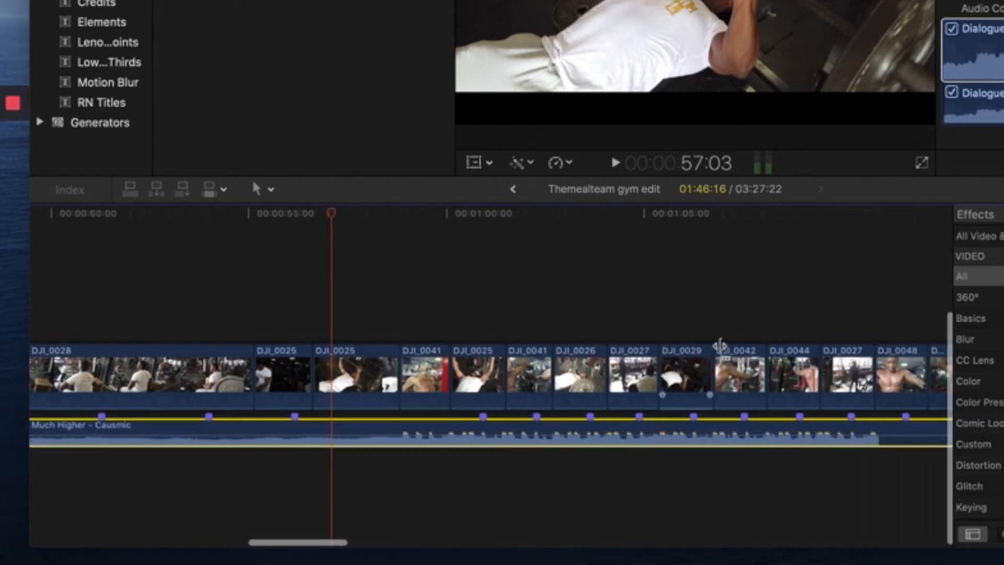
pyautogui.hscroll(6, 839, 398)
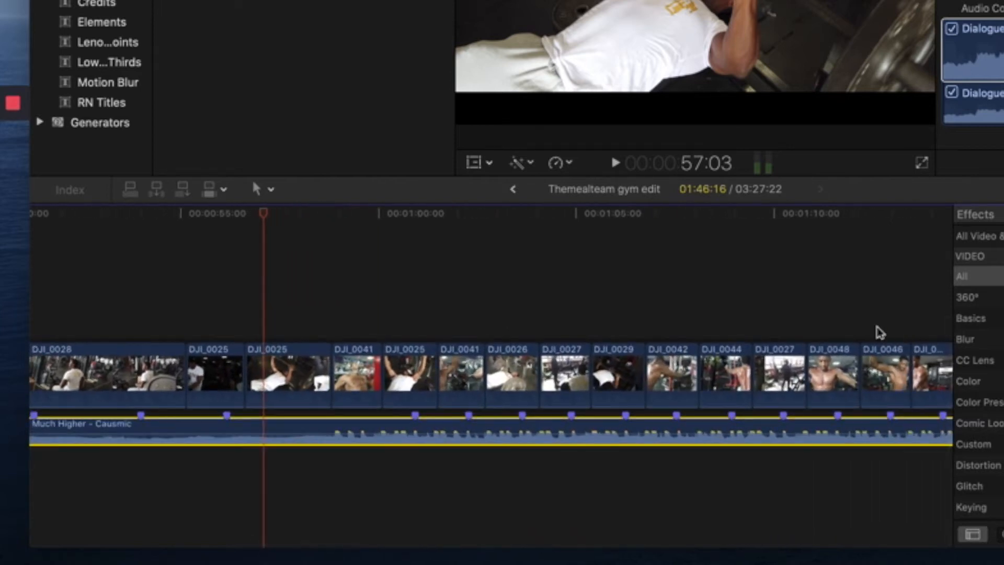
pyautogui.hscroll(4, 733, 327)
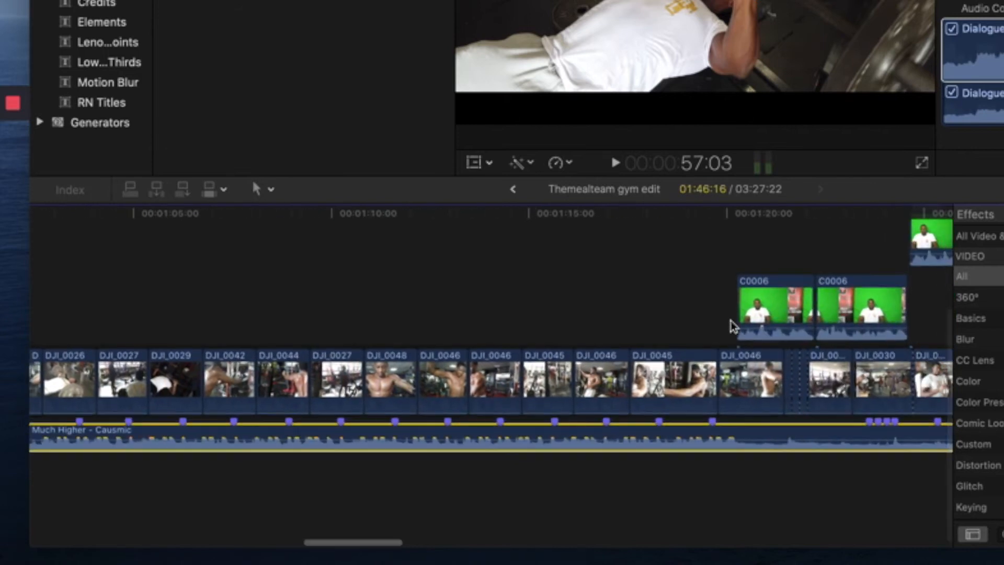
# - Select the first green-screen C0006 clip above the main storyline and preview its start at 1:20:15
pyautogui.click(688, 304)
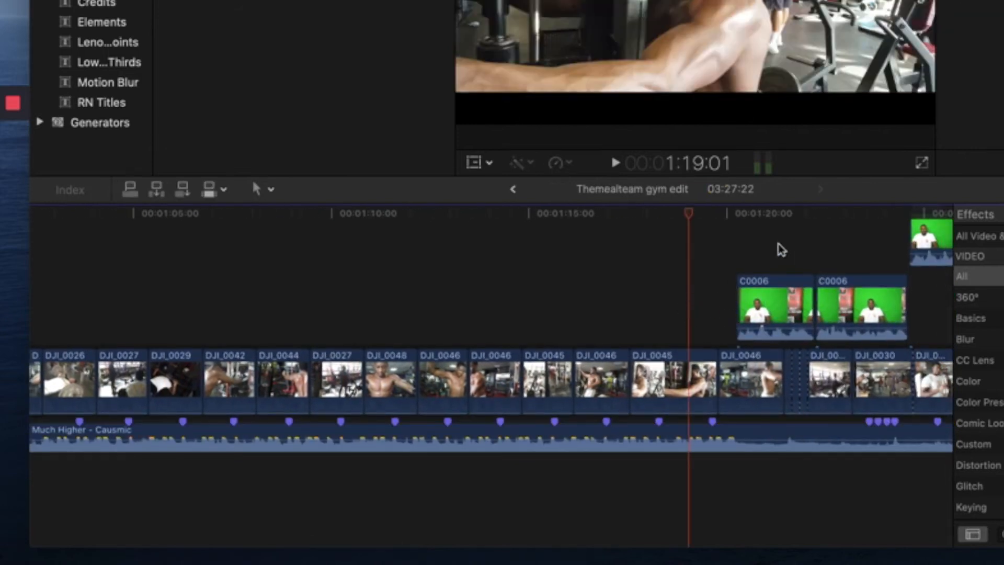
pyautogui.hscroll(1, 774, 253)
pyautogui.click(748, 254)
pyautogui.click(745, 314)
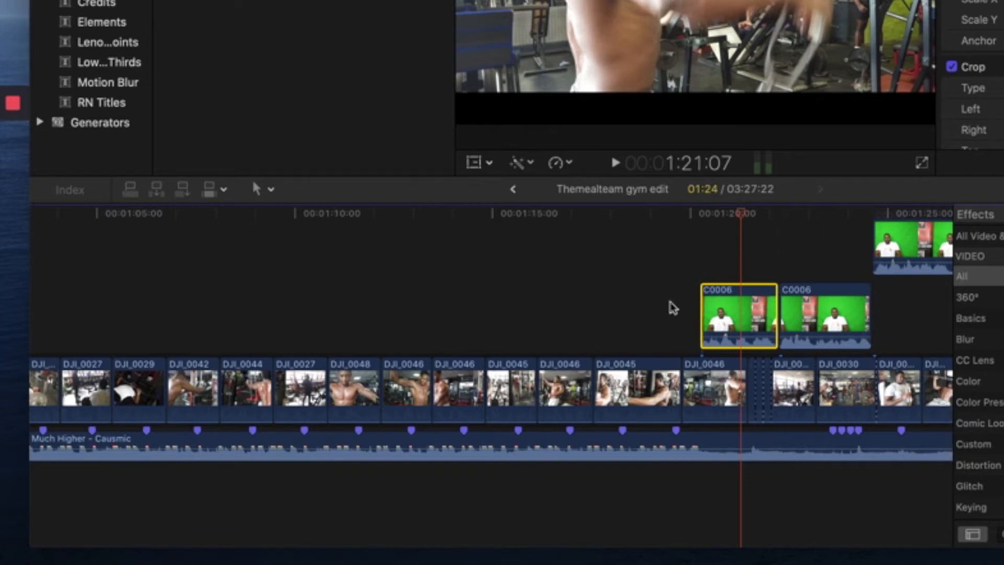
pyautogui.hscroll(10, 696, 361)
pyautogui.hscroll(1, 696, 363)
pyautogui.moveTo(400, 219); pyautogui.dragTo(381, 276)
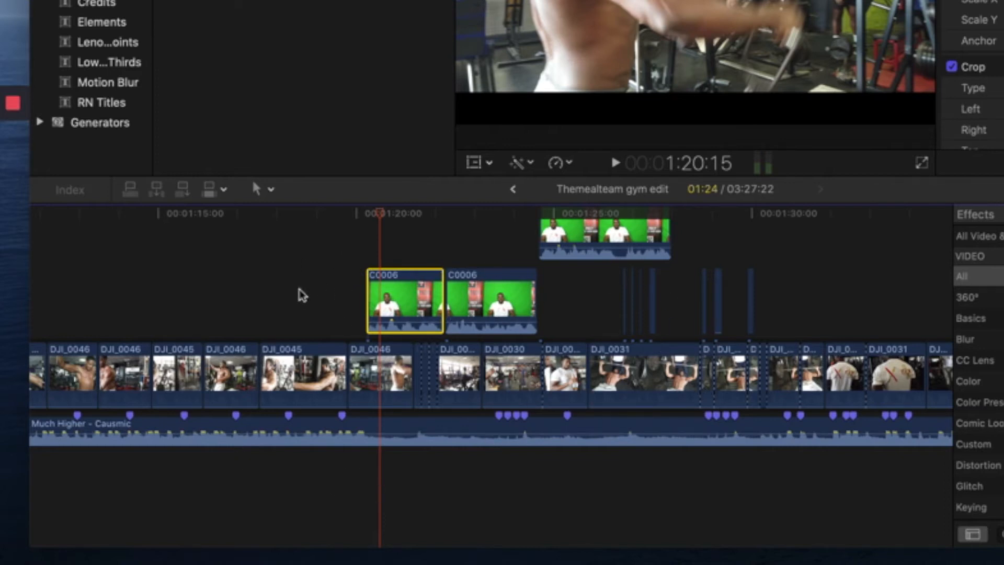
# - Play back the section from 1:18:13 to 1:28:08, covering the C0006 clips and the start of the bench press shot
pyautogui.click(298, 262)
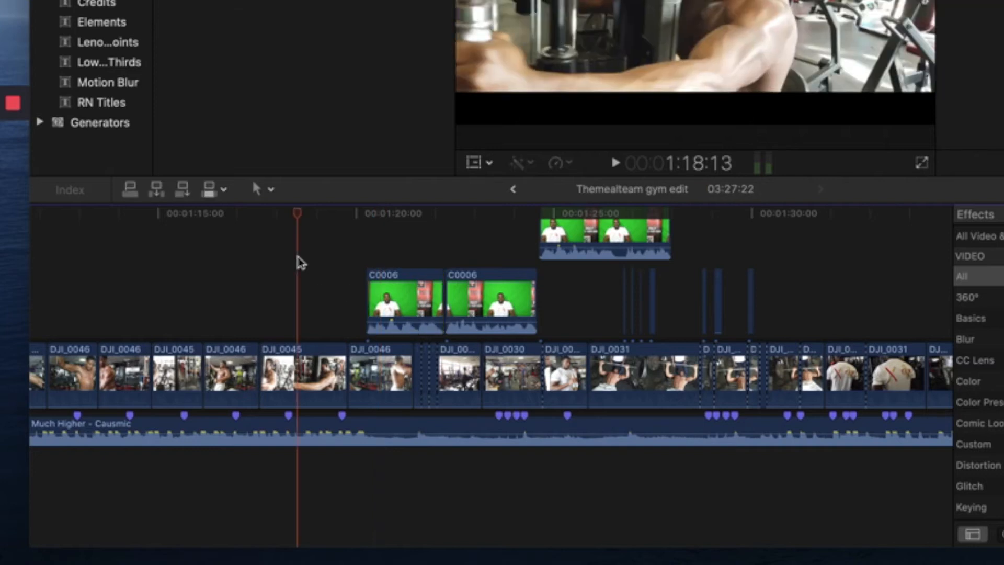
pyautogui.press('space')
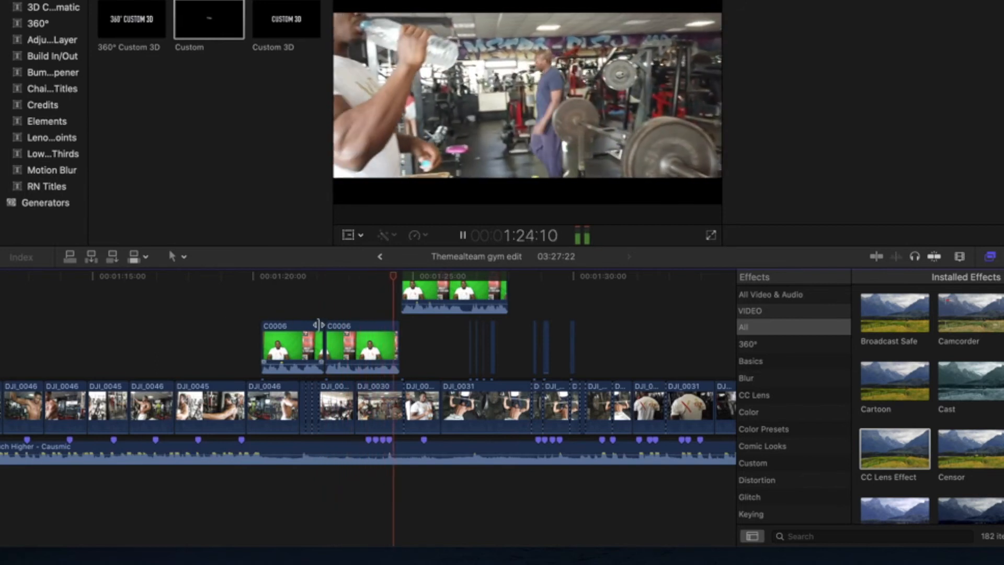
pyautogui.hscroll(1, 345, 338)
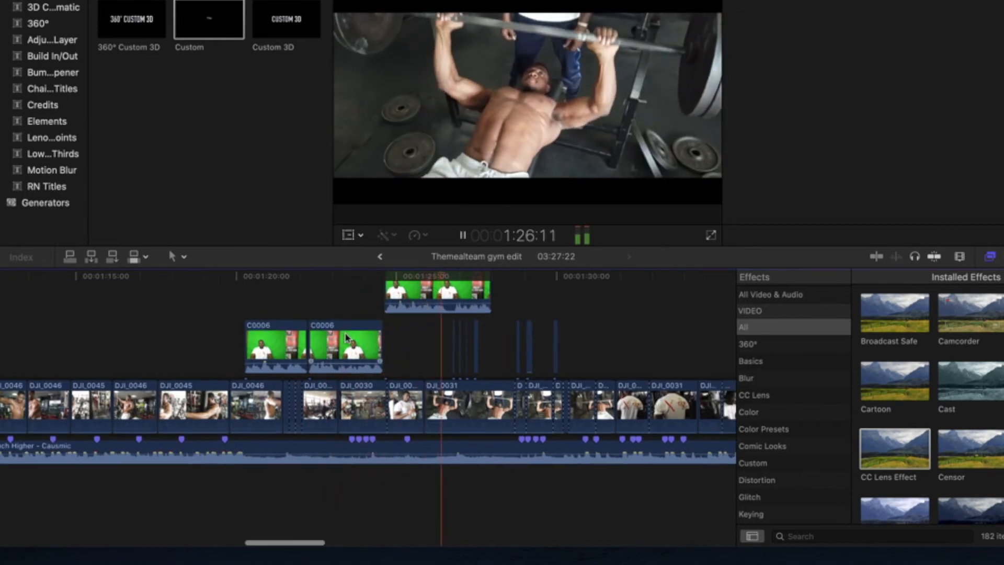
pyautogui.hscroll(1, 345, 338)
pyautogui.hscroll(1, 346, 337)
pyautogui.press('space')
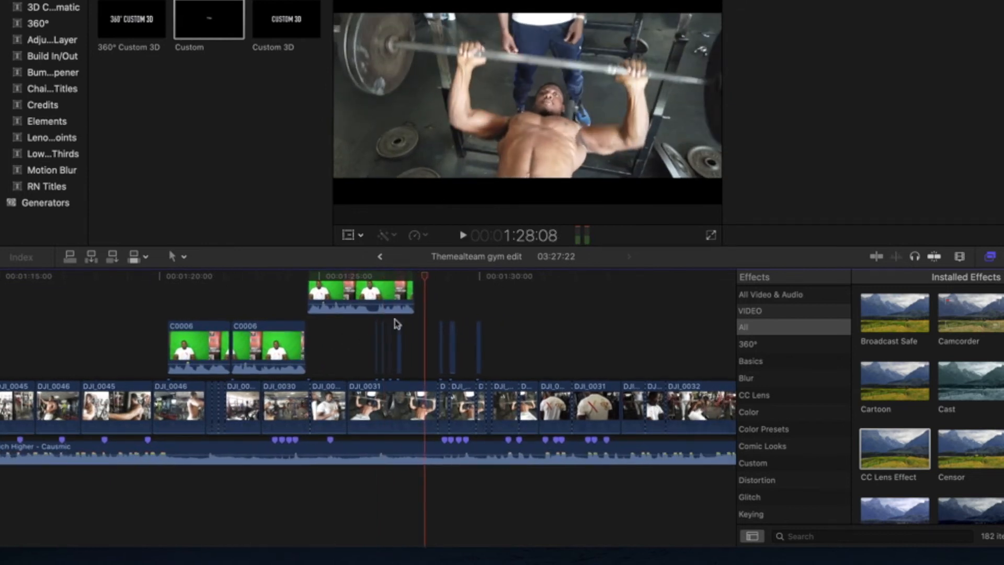
# - Inspect the short overlay clips above DJI_0031 around 1:26 to 1:27, selecting the first and previewing the frames at 1:26:19, 1:26:24 and 1:27:03
pyautogui.press('super+=')
pyautogui.press('super+=')
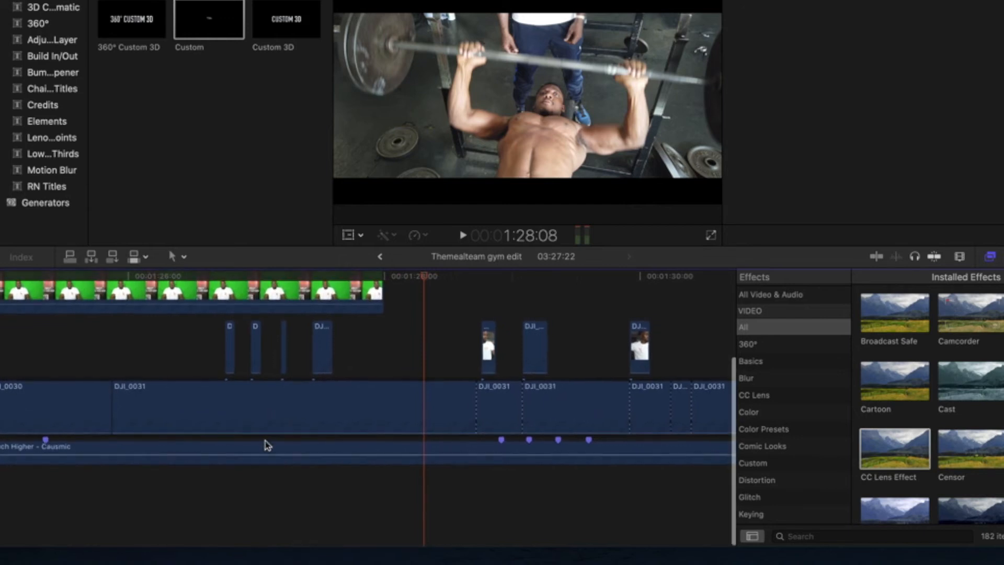
pyautogui.press('super+=')
pyautogui.hscroll(-2, 267, 446)
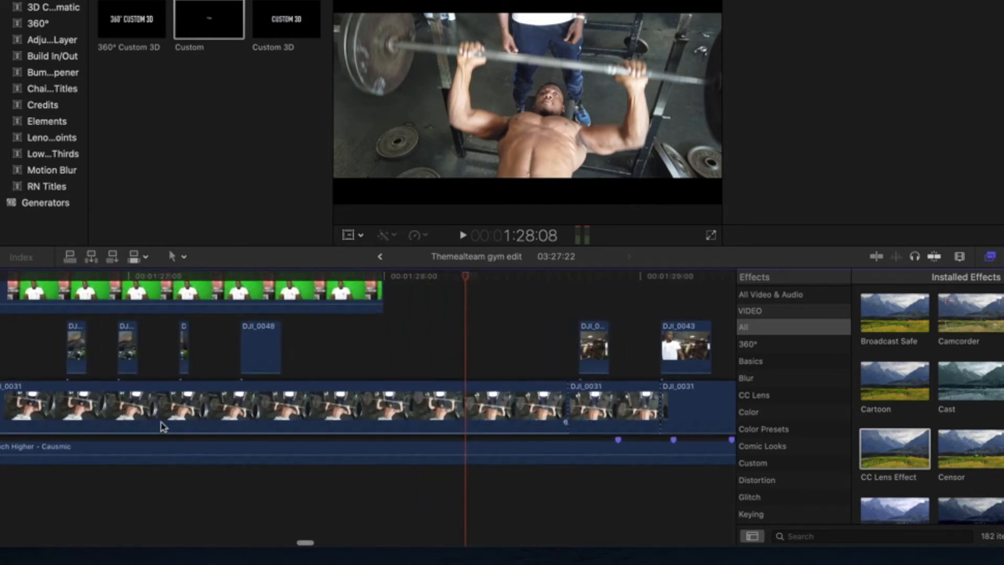
pyautogui.hscroll(-3, 158, 432)
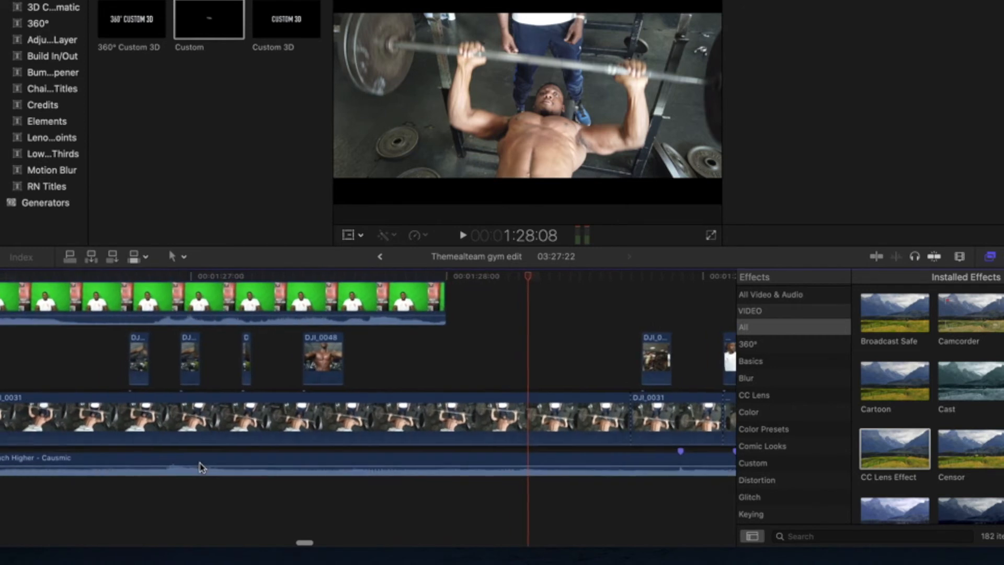
pyautogui.hscroll(-5, 202, 467)
pyautogui.scroll(1, 201, 467)
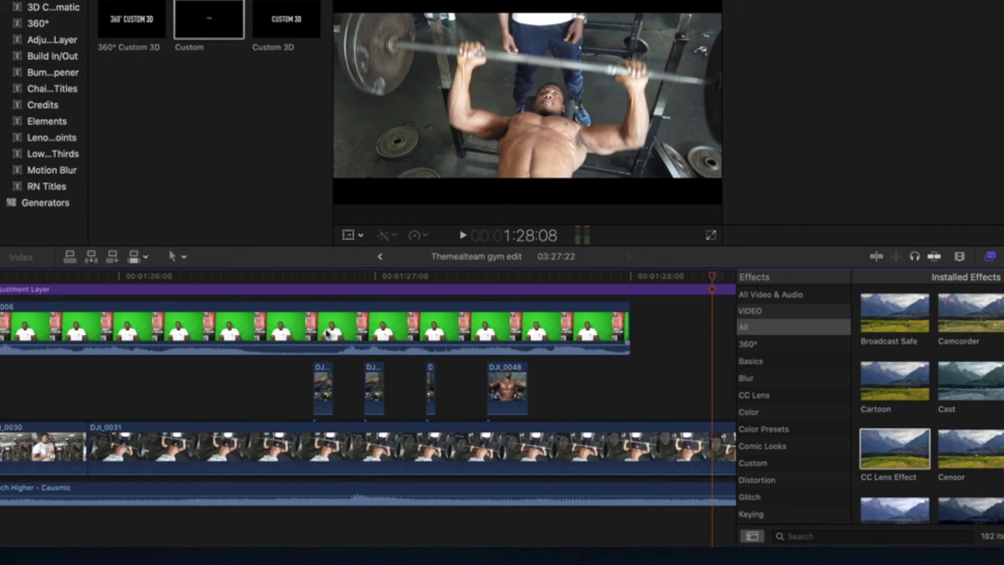
pyautogui.click(319, 279)
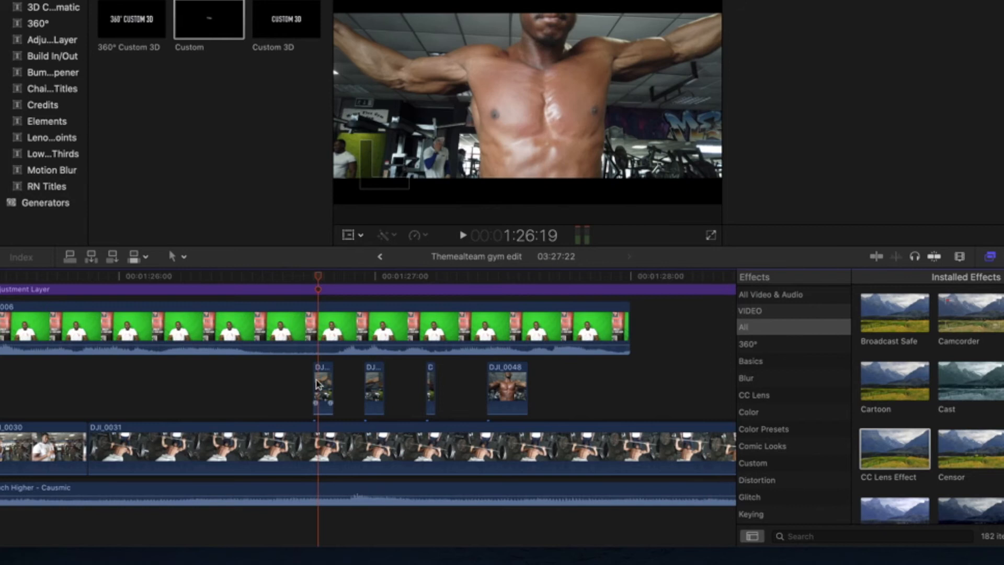
pyautogui.click(317, 385)
pyautogui.click(373, 277)
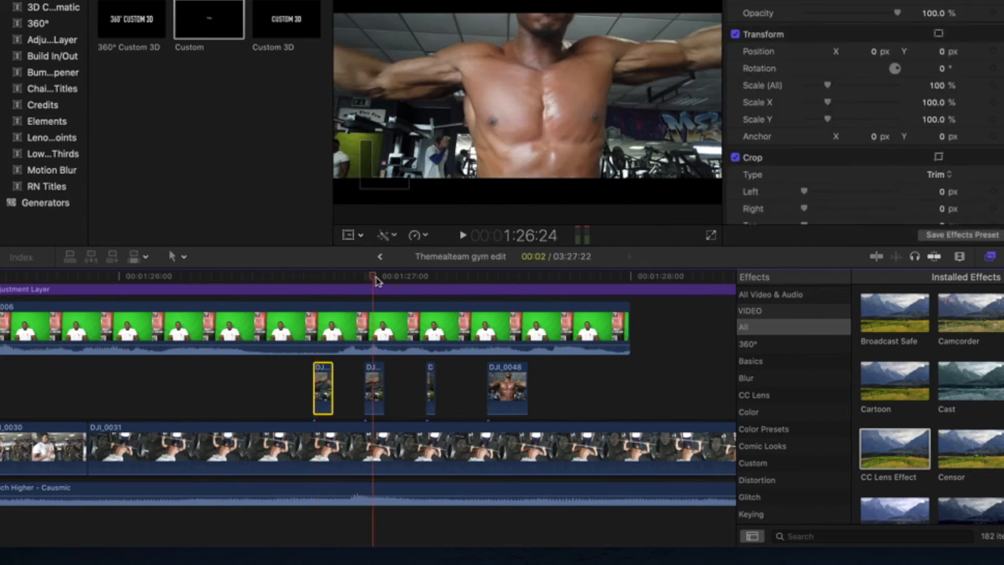
pyautogui.click(410, 274)
# - Examine the short overlay clips and split DJI_0031 segments against the music markers from about 1:28 to 1:31
pyautogui.hscroll(5, 439, 314)
pyautogui.scroll(2, 439, 314)
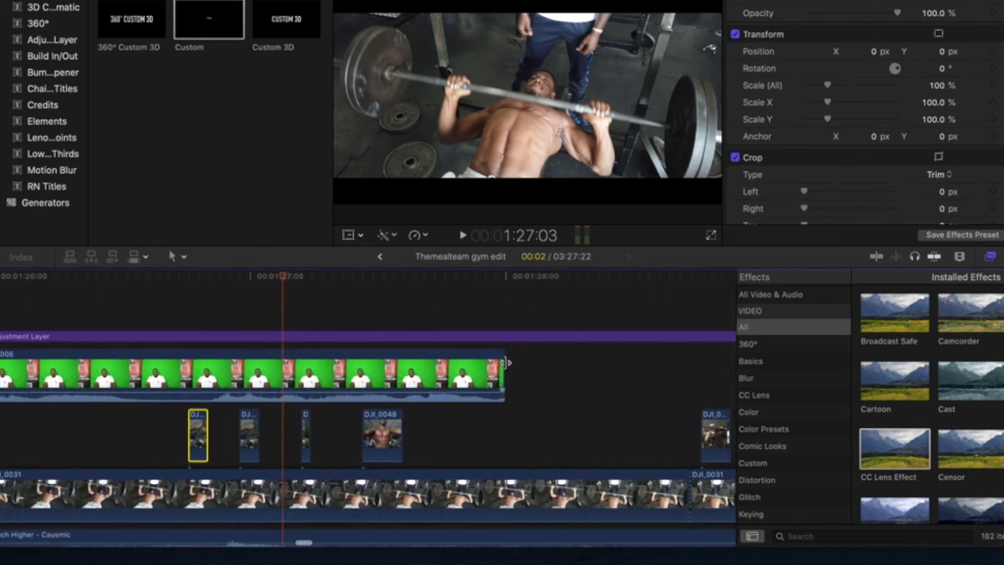
pyautogui.hscroll(10, 504, 363)
pyautogui.hscroll(8, 505, 365)
pyautogui.scroll(-2, 506, 365)
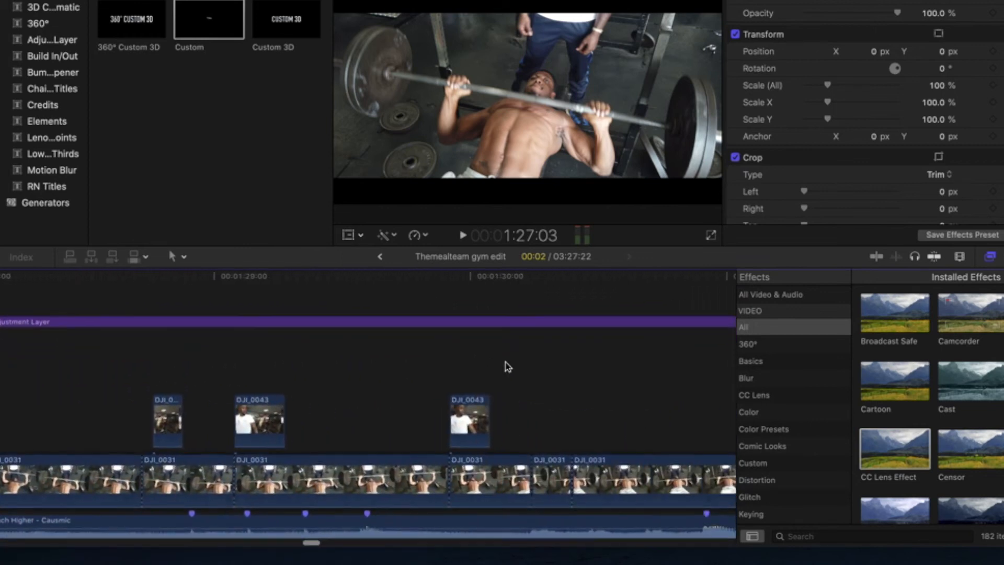
pyautogui.scroll(-2, 507, 413)
pyautogui.scroll(3, 505, 413)
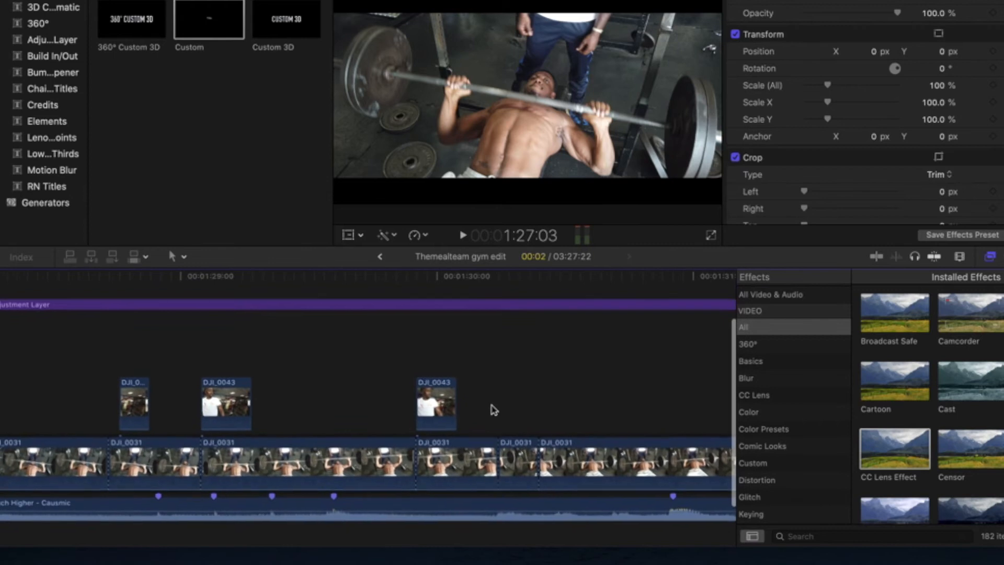
# - Look over the rest of the edit from 1:31 to its end and preview the captioned shot at 3:06:15
pyautogui.hscroll(20, 437, 358)
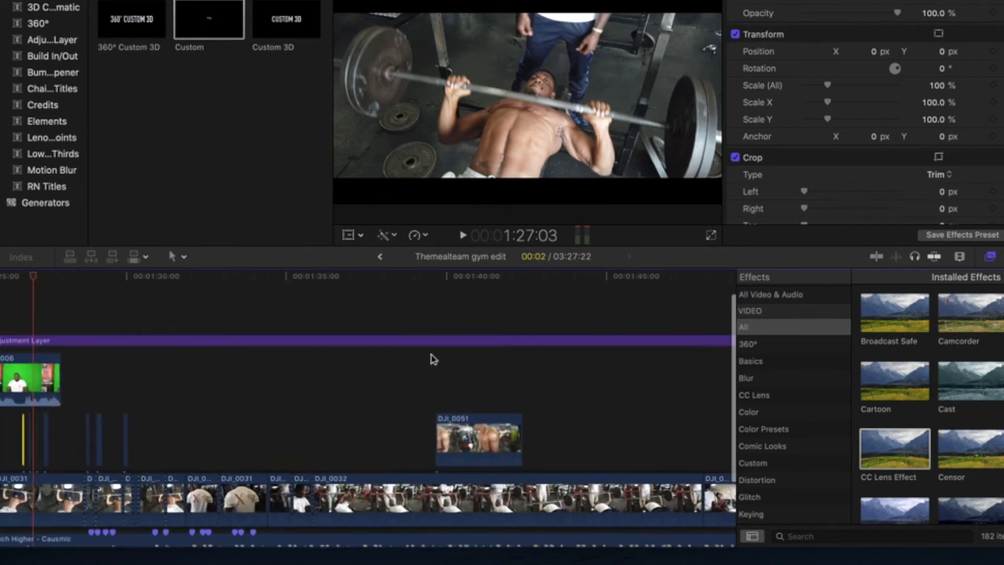
pyautogui.hscroll(10, 434, 359)
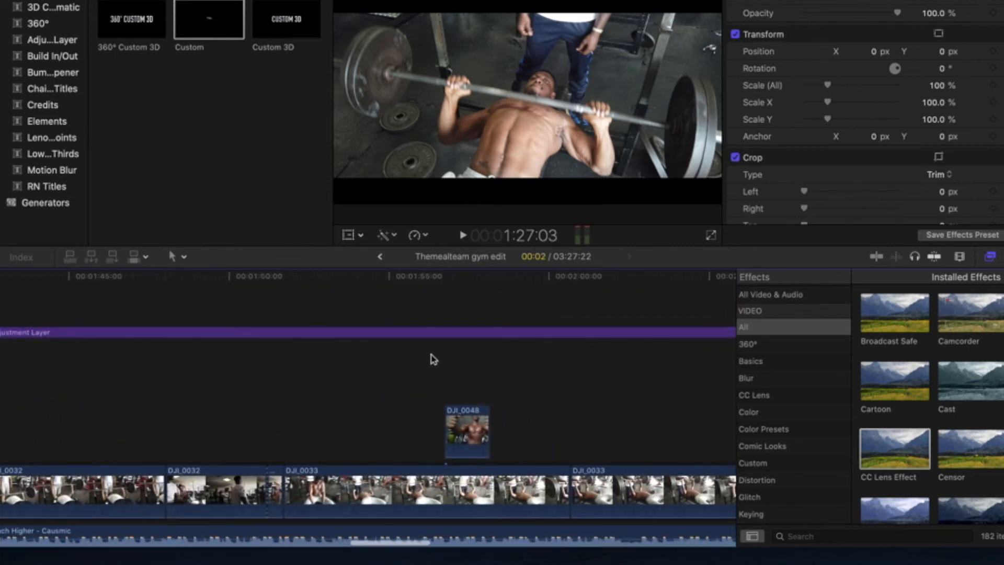
pyautogui.press('super+minus')
pyautogui.press('super+minus')
pyautogui.press('super+minus')
pyautogui.press('super+minus')
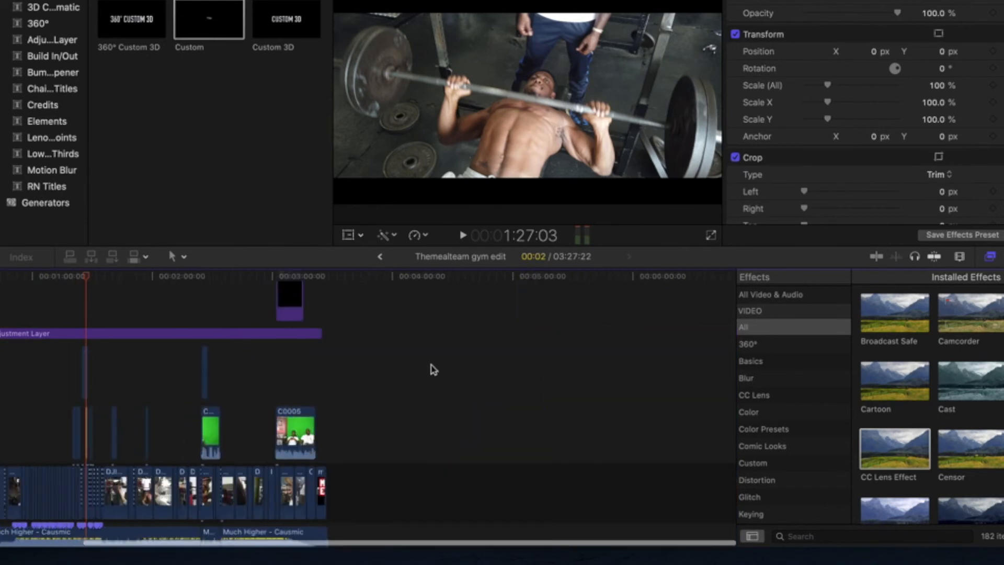
pyautogui.press('super+equal')
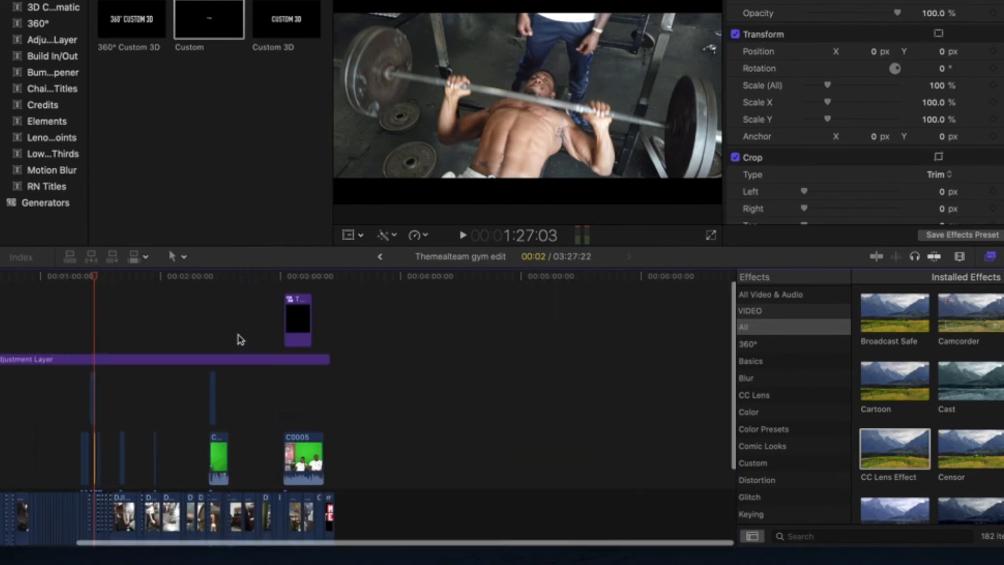
pyautogui.click(300, 303)
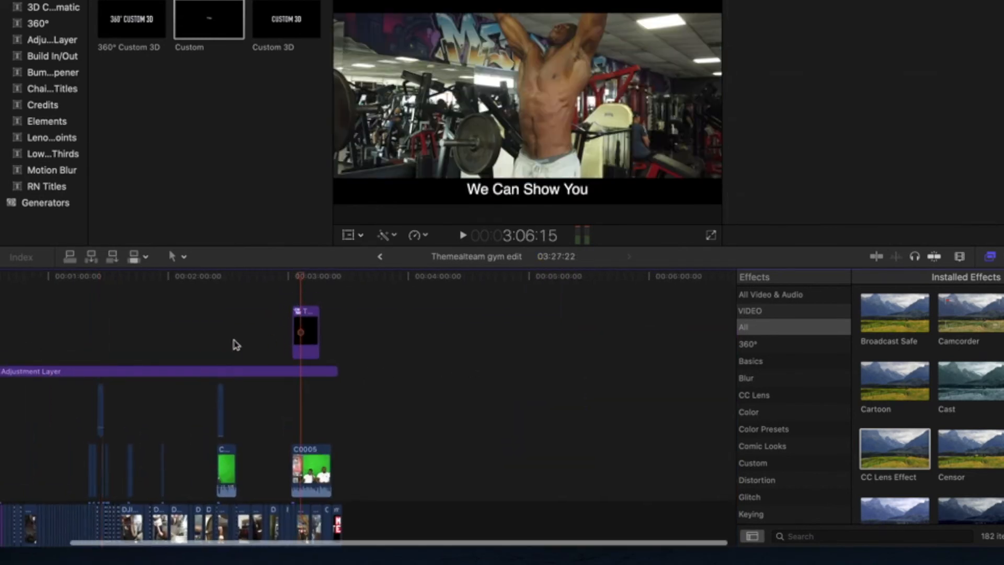
# - Select the adjustment layer and inspect its span over the closing clips, previewing the edit around 3:17:00 and 3:10:10
pyautogui.hscroll(-2, 234, 344)
pyautogui.hscroll(-2, 237, 344)
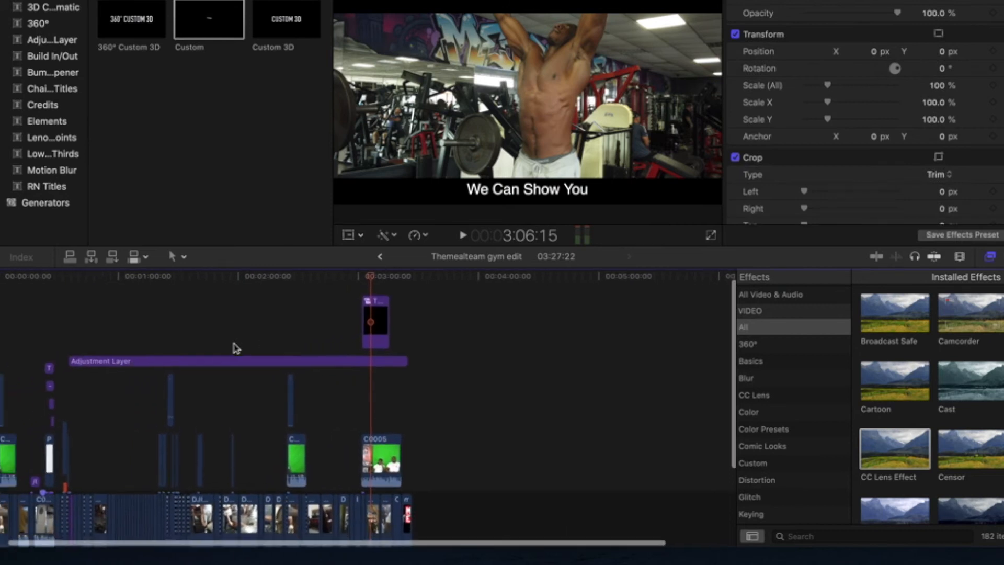
pyautogui.press('super+equal')
pyautogui.press('super+equal')
pyautogui.hscroll(-3, 236, 348)
pyautogui.click(271, 359)
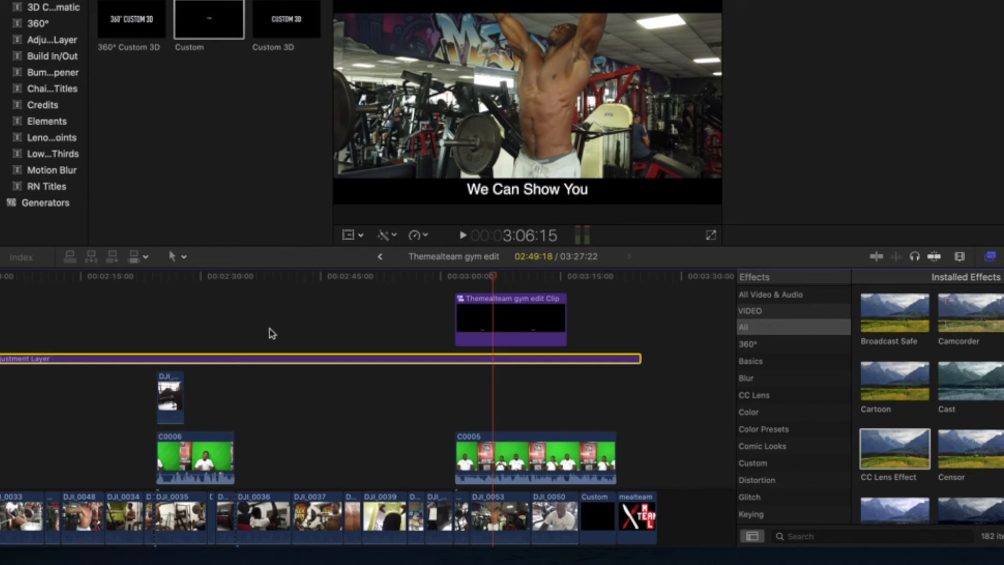
pyautogui.scroll(-1, 272, 333)
pyautogui.scroll(-1, 269, 335)
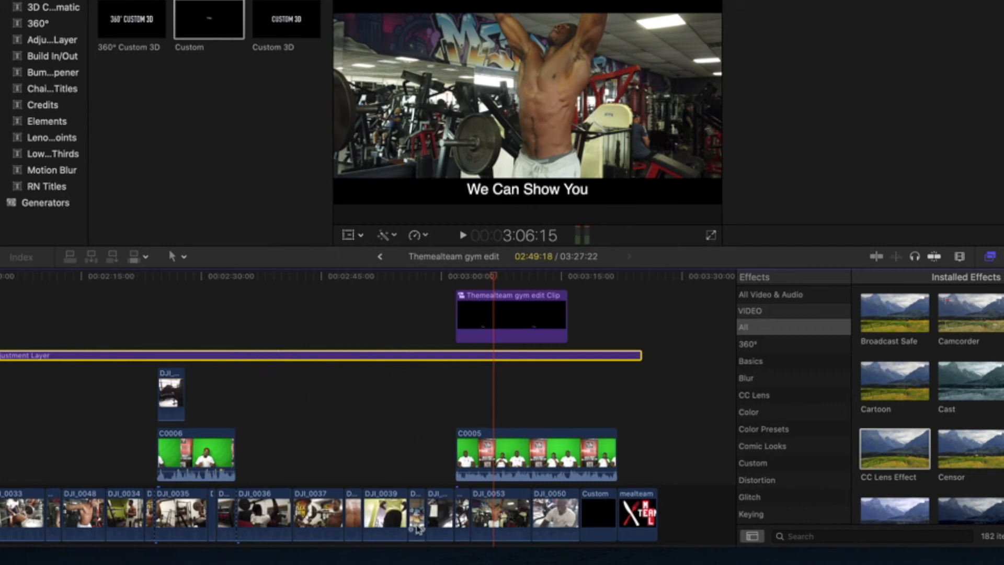
pyautogui.click(578, 335)
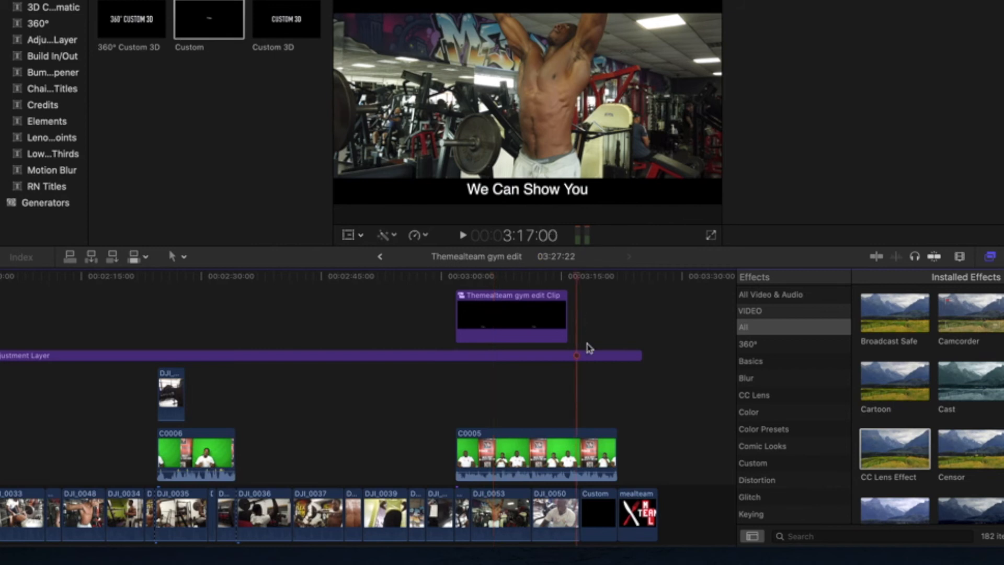
pyautogui.hscroll(4, 587, 345)
pyautogui.scroll(-2, 586, 345)
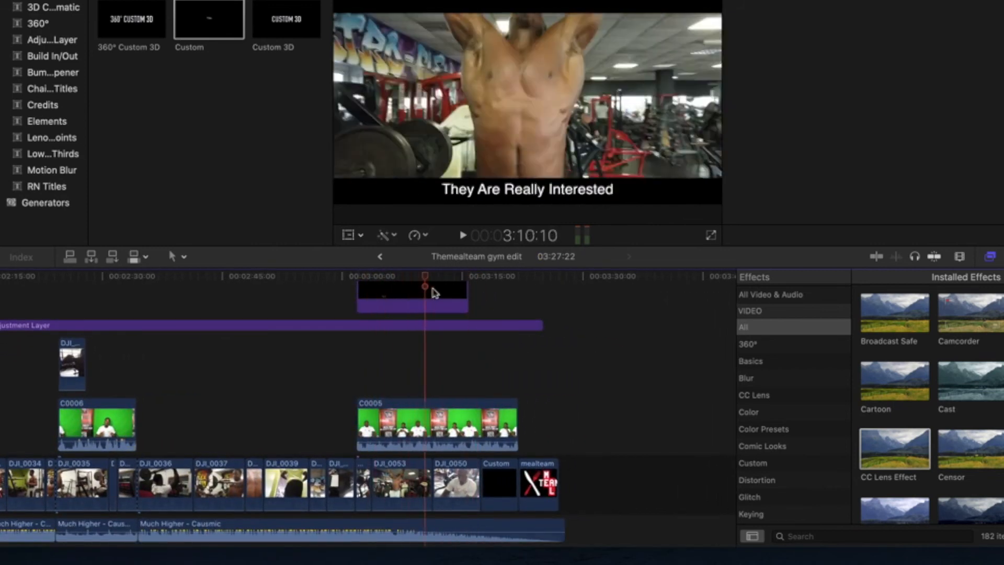
# - Shorten the adjustment layer so it ends partway through DJI_0053, and preview the uncovered DJI_0050 shot at 3:11:17
pyautogui.moveTo(455, 363); pyautogui.dragTo(553, 510)
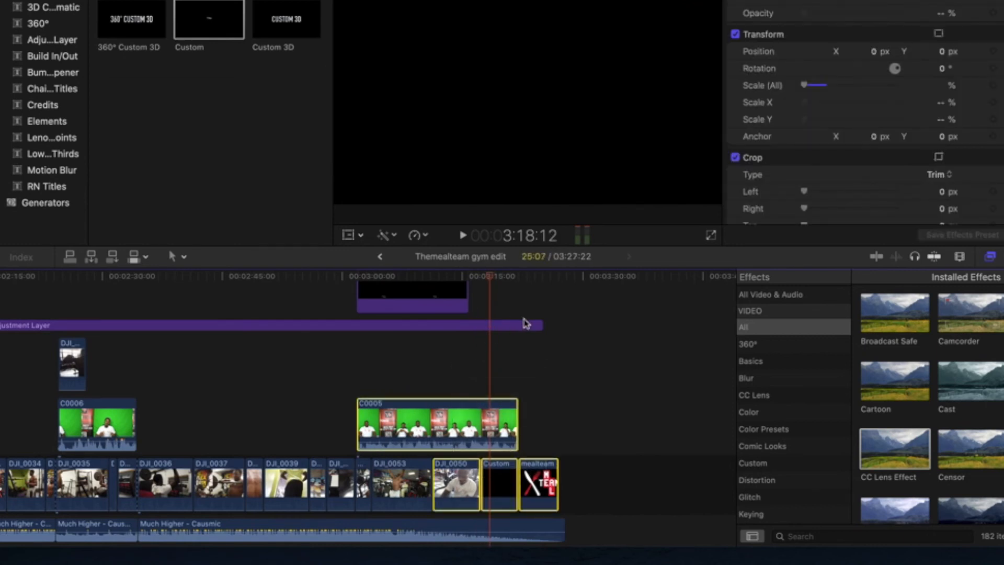
pyautogui.moveTo(541, 325); pyautogui.dragTo(419, 338)
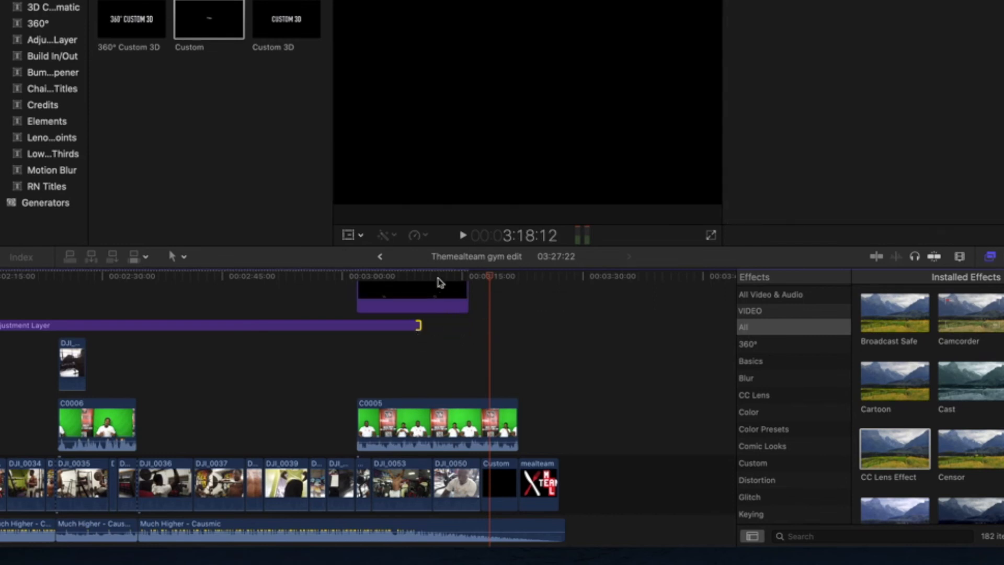
pyautogui.click(481, 276)
pyautogui.moveTo(481, 278); pyautogui.dragTo(438, 294)
pyautogui.click(435, 327)
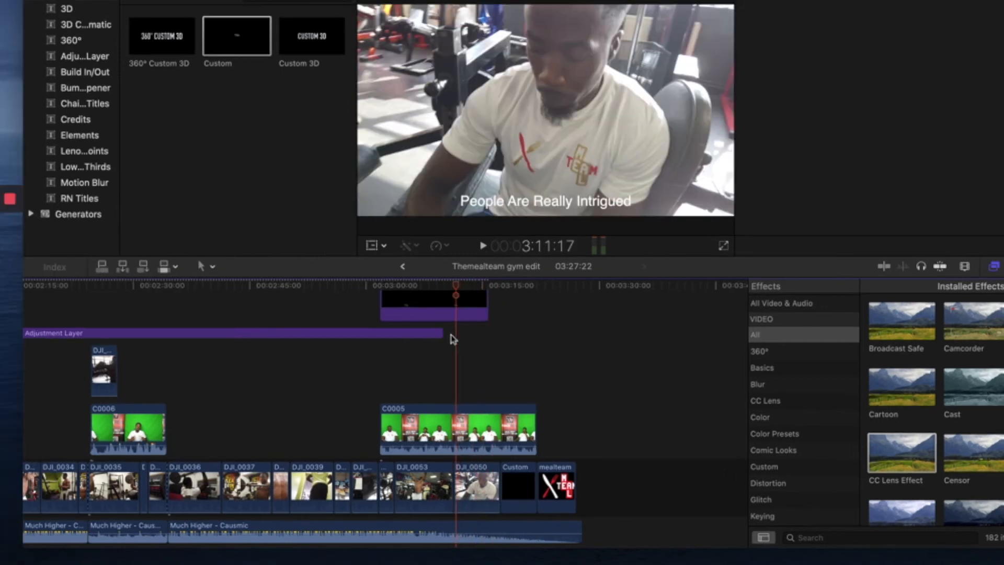
# - Search the effects library for "letterbox" and select the Letterbox effect
pyautogui.scroll(-1, 456, 373)
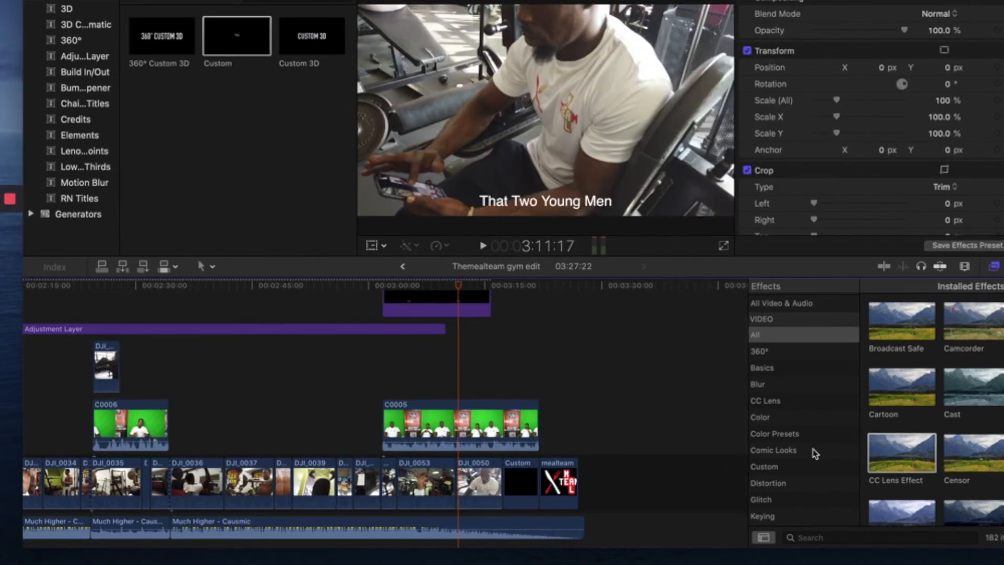
pyautogui.scroll(-1, 794, 470)
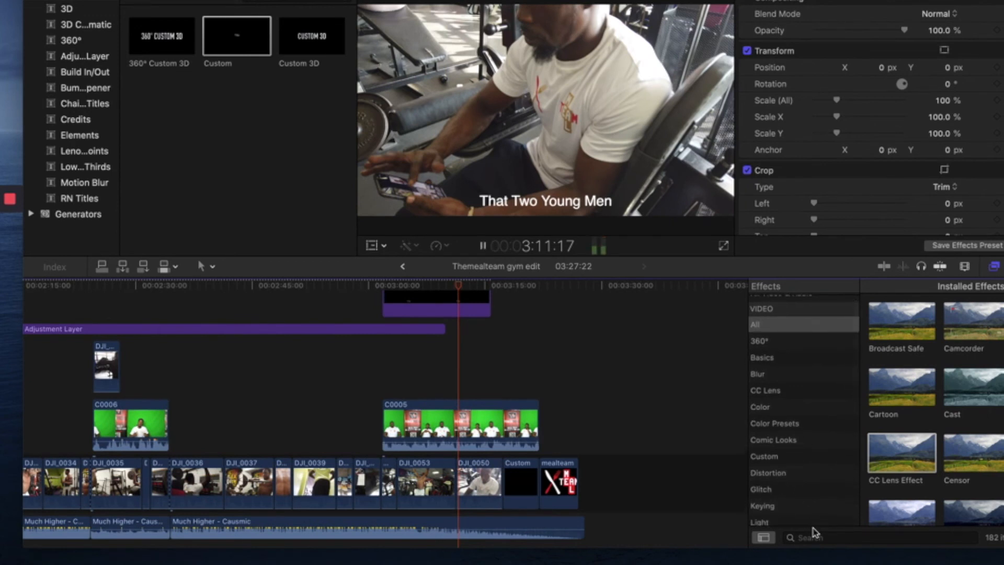
pyautogui.press('e')
pyautogui.press('t')
pyautogui.press('t')
pyautogui.press('e')
pyautogui.press('r')
pyautogui.press('b')
pyautogui.press('o')
pyautogui.press('x')
pyautogui.press('space')
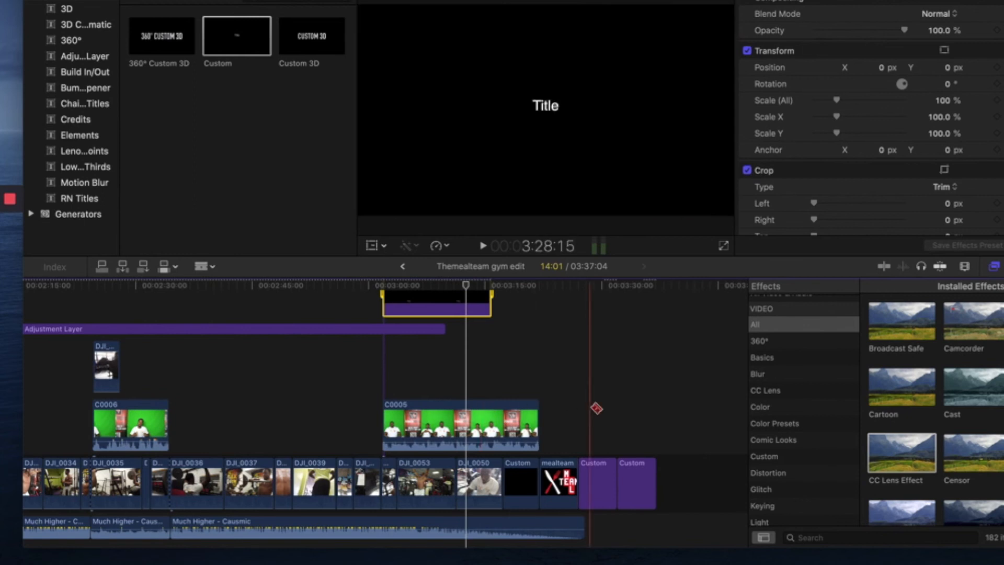
pyautogui.press('a')
pyautogui.click(831, 536)
pyautogui.write('letterbox')
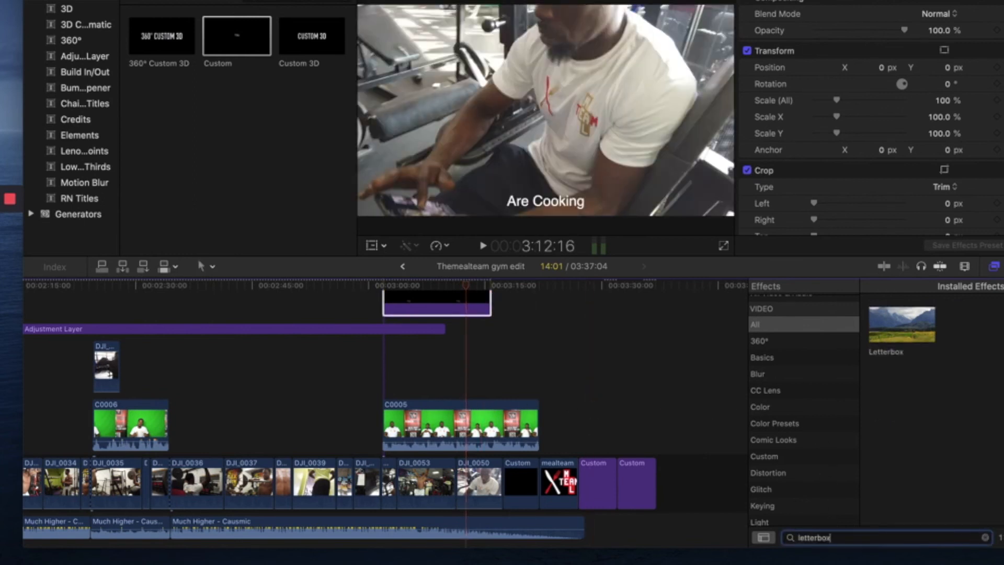
pyautogui.moveTo(905, 312)
pyautogui.mouseDown()
pyautogui.moveTo(584, 412)
pyautogui.moveTo(471, 419)
pyautogui.moveTo(598, 442)
pyautogui.moveTo(893, 321)
pyautogui.mouseUp()
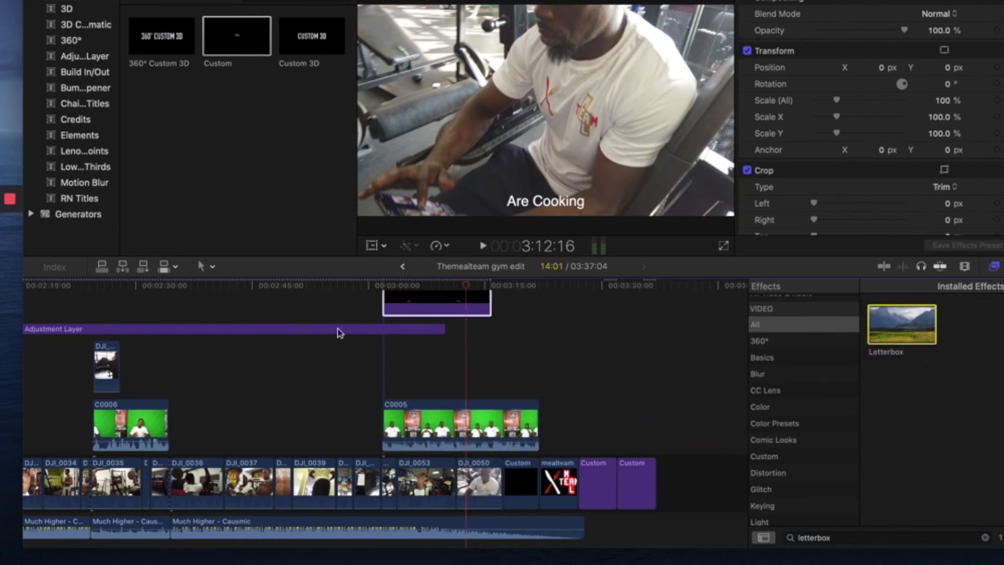
# - Extend the adjustment layer's end over the closing clips nearly to the end of the mealteam clip, and preview the frame at 2:49:12
pyautogui.click(292, 313)
pyautogui.scroll(1, 285, 319)
pyautogui.click(283, 345)
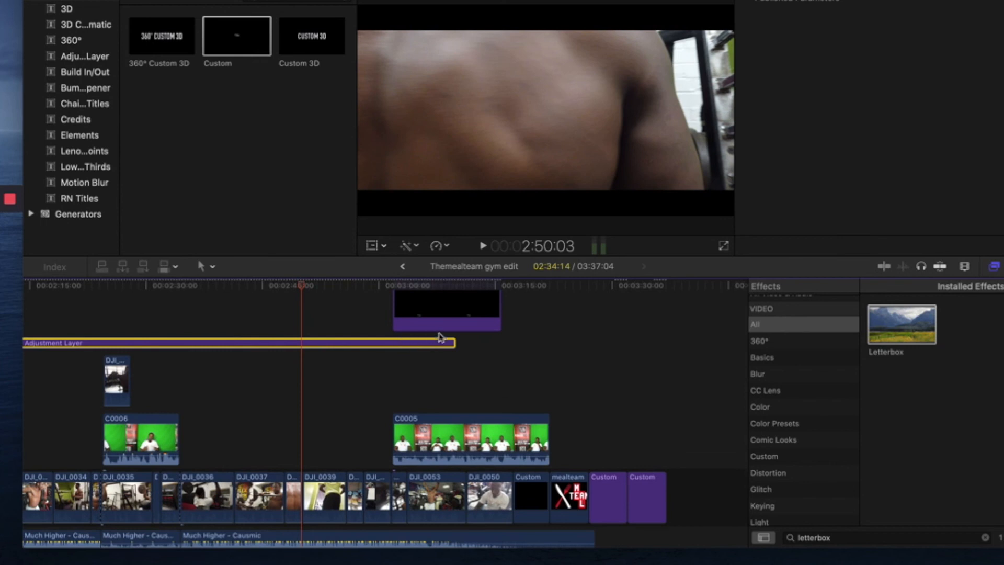
pyautogui.moveTo(452, 341); pyautogui.dragTo(556, 345)
pyautogui.click(522, 323)
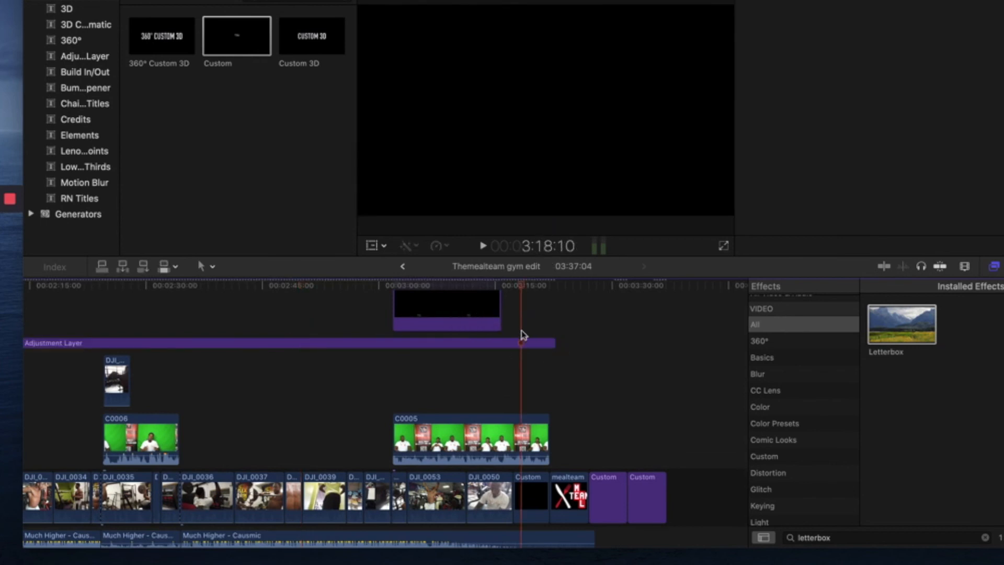
pyautogui.click(538, 343)
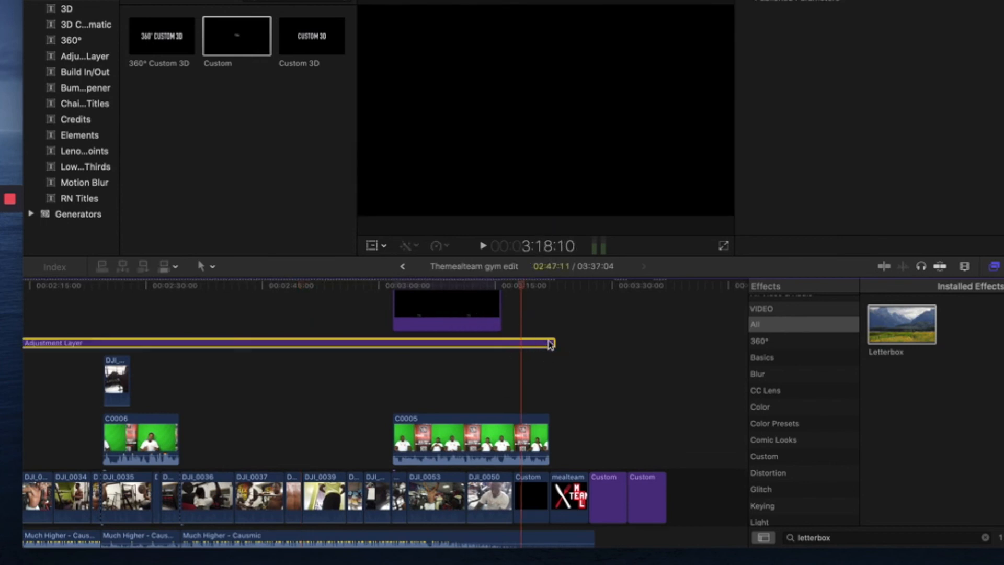
pyautogui.moveTo(552, 342); pyautogui.dragTo(583, 344)
pyautogui.click(524, 330)
pyautogui.hscroll(1, 523, 329)
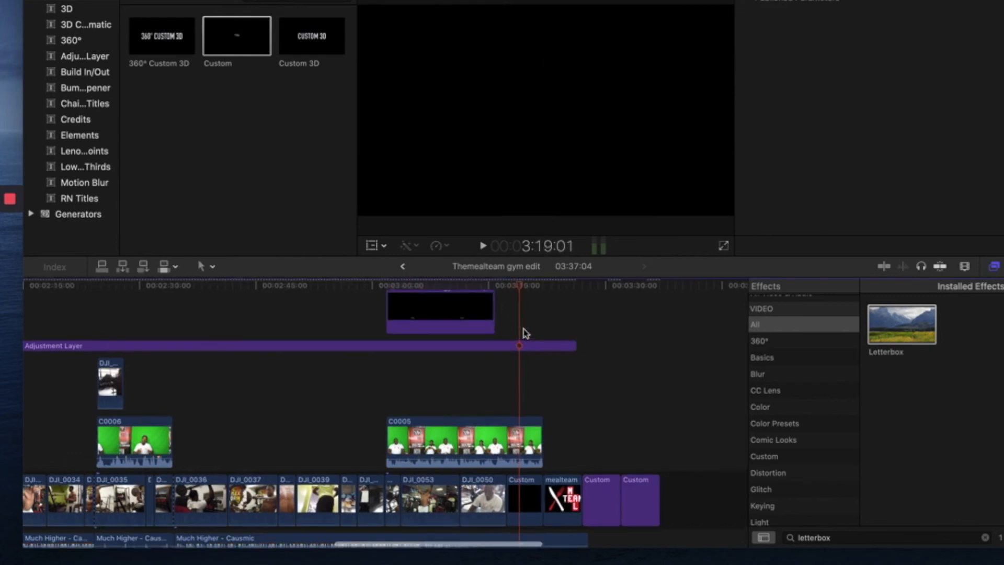
pyautogui.click(291, 315)
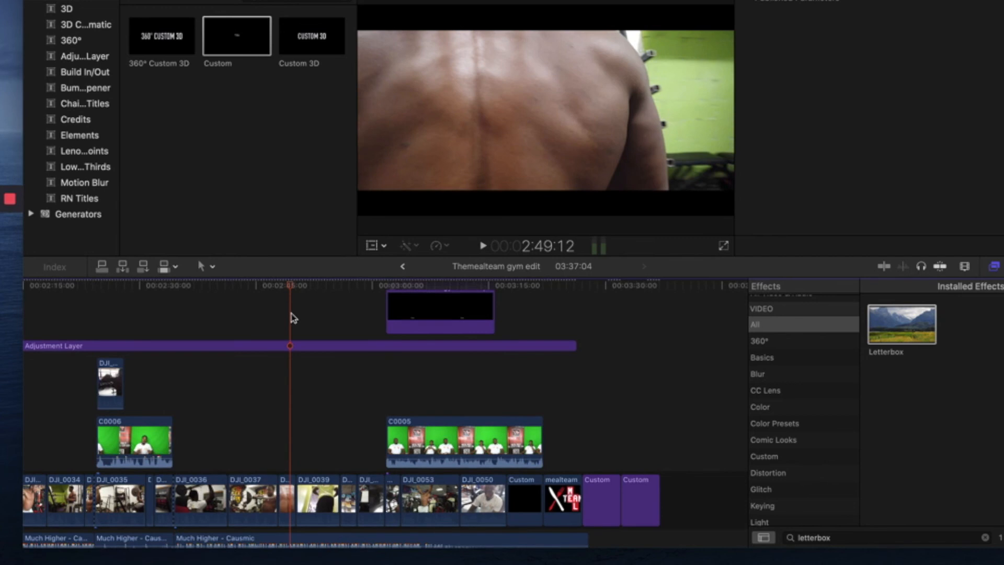
# - Review the timeline back to the opening section and skim the shots after the intro up to 40:08
pyautogui.press('super+minus')
pyautogui.press('super+minus')
pyautogui.hscroll(-5, 293, 320)
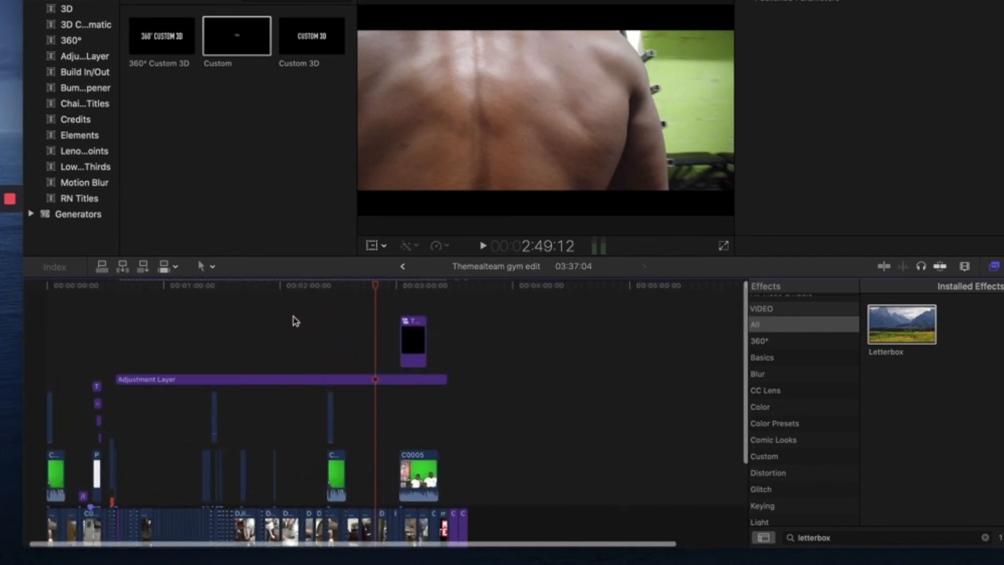
pyautogui.press('super+equal')
pyautogui.press('super+equal')
pyautogui.hscroll(-15, 251, 327)
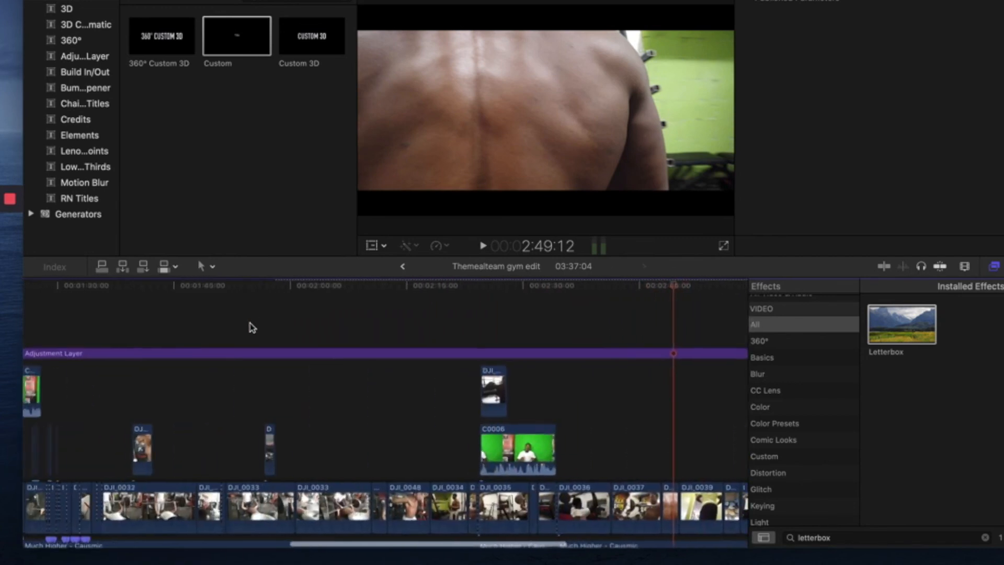
pyautogui.scroll(-3, 251, 327)
pyautogui.hscroll(-15, 272, 373)
pyautogui.scroll(-3, 271, 373)
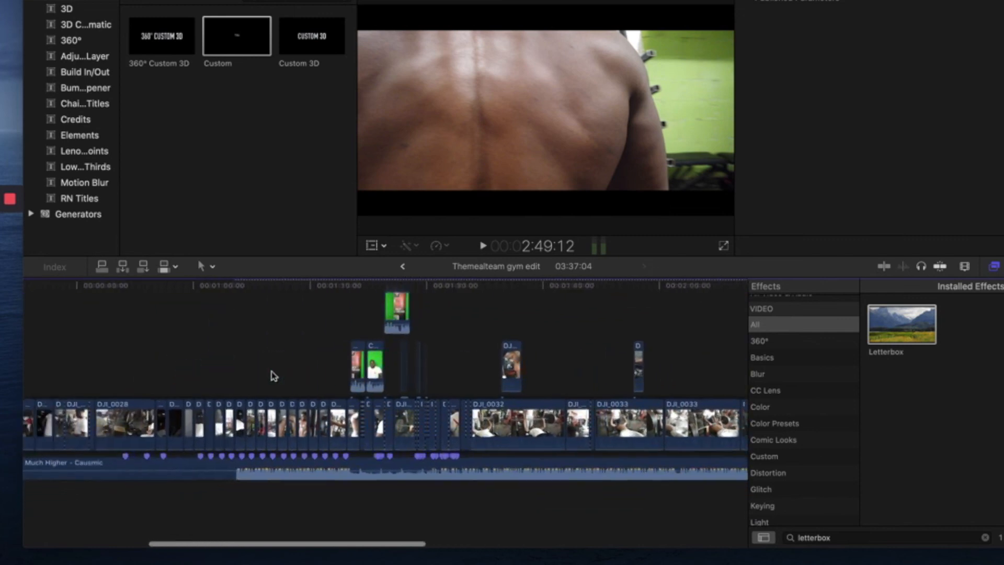
pyautogui.hscroll(-4, 239, 383)
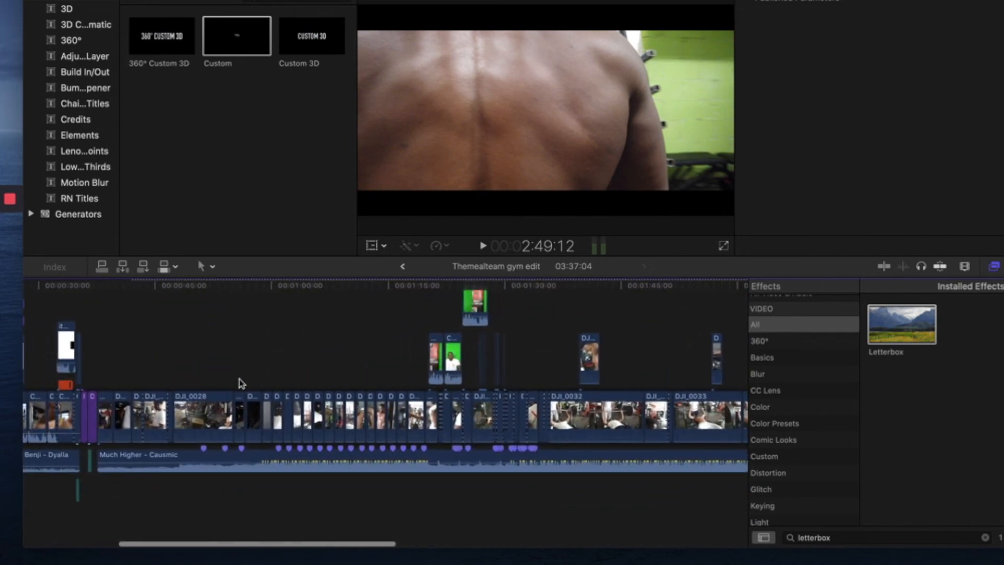
pyautogui.hscroll(-4, 161, 341)
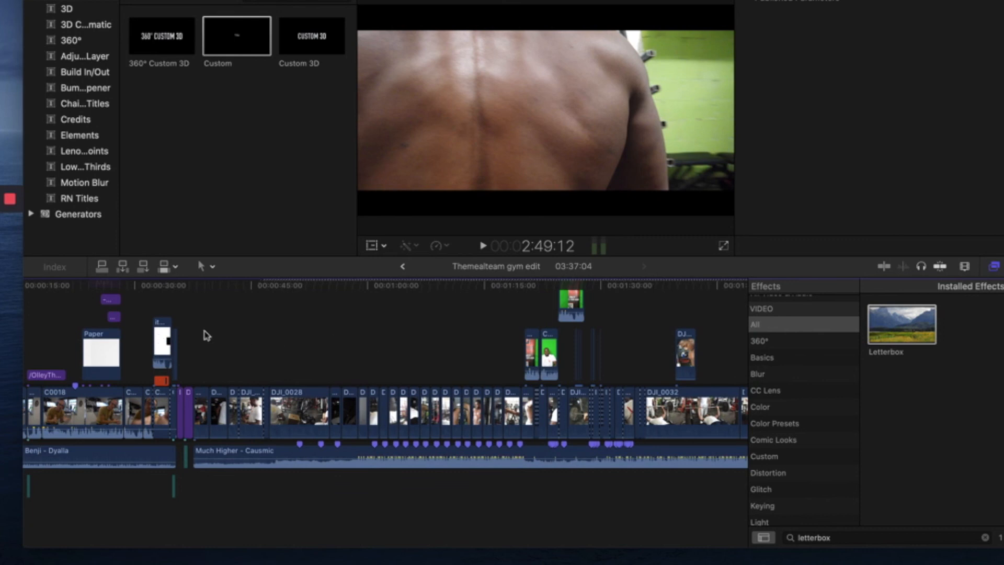
pyautogui.click(163, 311)
pyautogui.moveTo(168, 286); pyautogui.dragTo(215, 283)
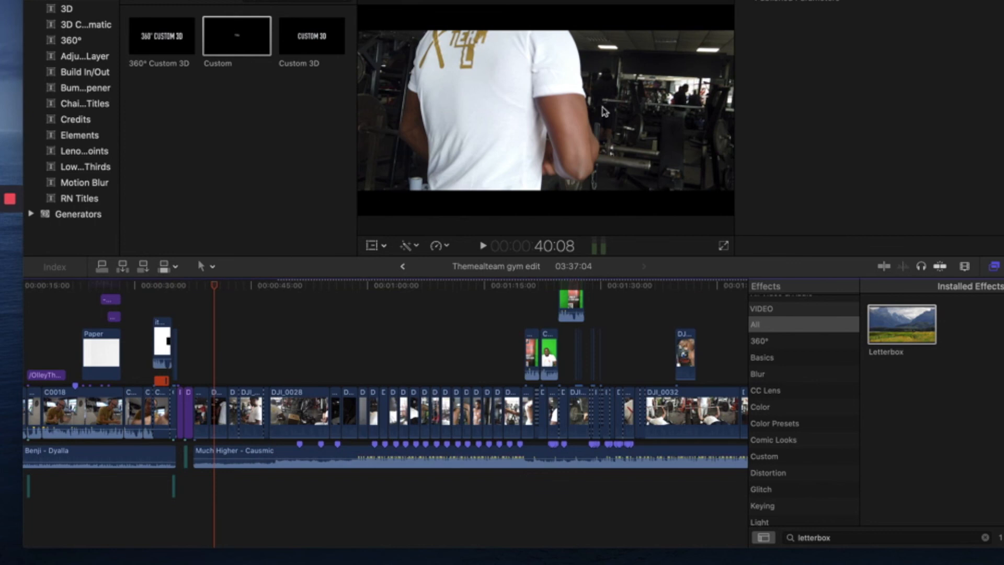